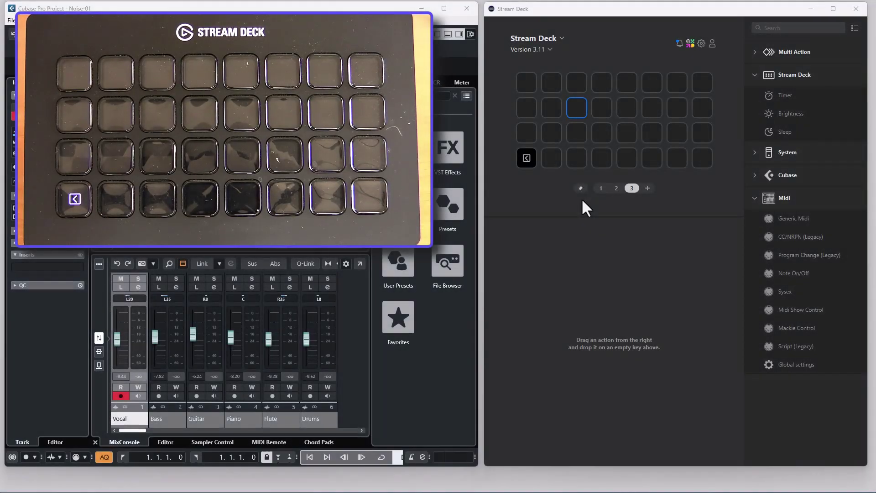
# Make the row-2, column-3 key a Generic Midi Fader on channel 2 sending [1] Modulation wheel (coarse), then test with Cubase's Vocal fader
pyautogui.moveTo(778, 213); pyautogui.dragTo(571, 107)
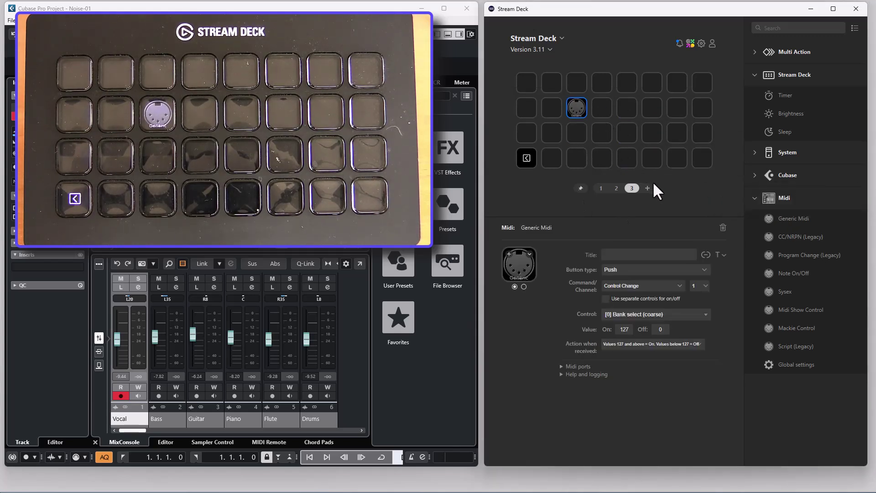
pyautogui.click(701, 269)
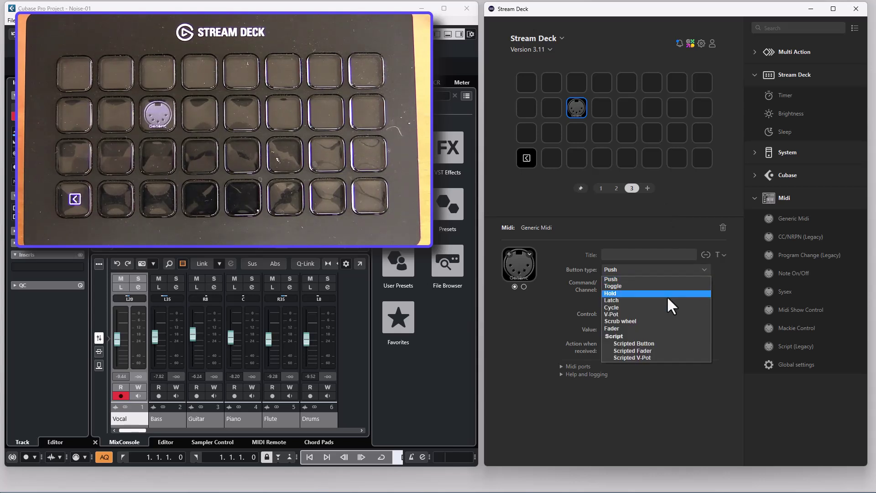
pyautogui.click(656, 325)
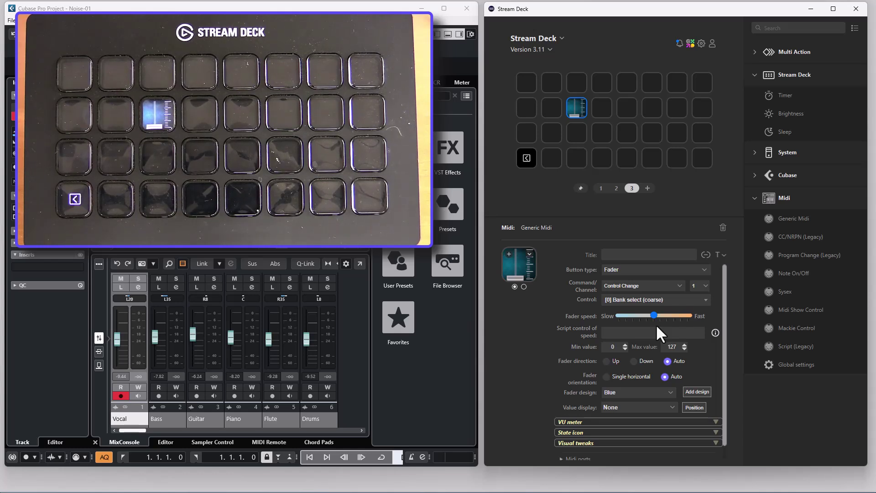
pyautogui.click(694, 284)
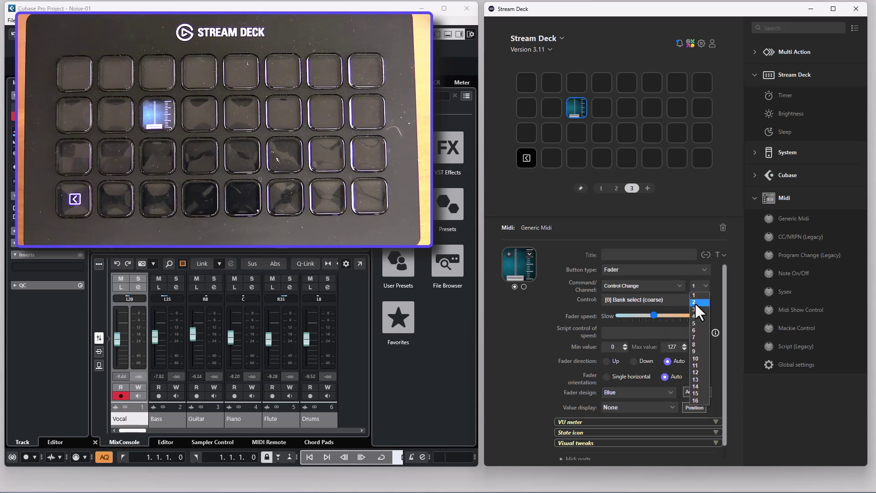
pyautogui.click(694, 303)
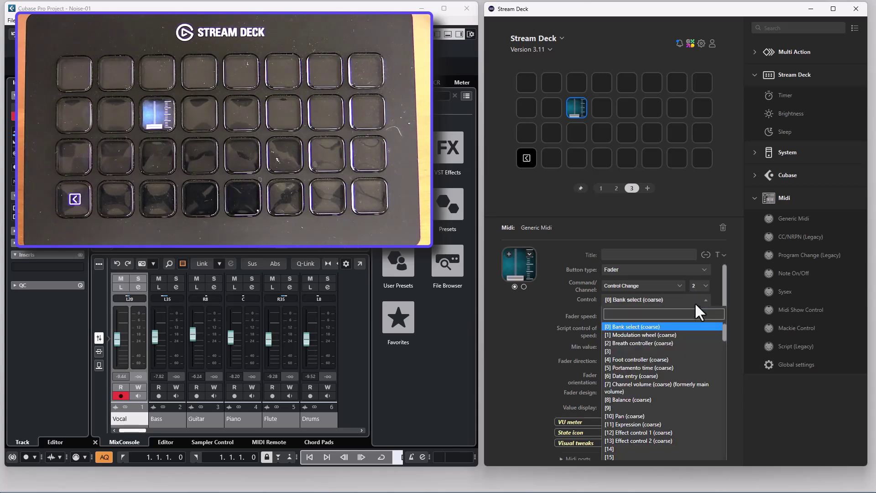
pyautogui.click(616, 332)
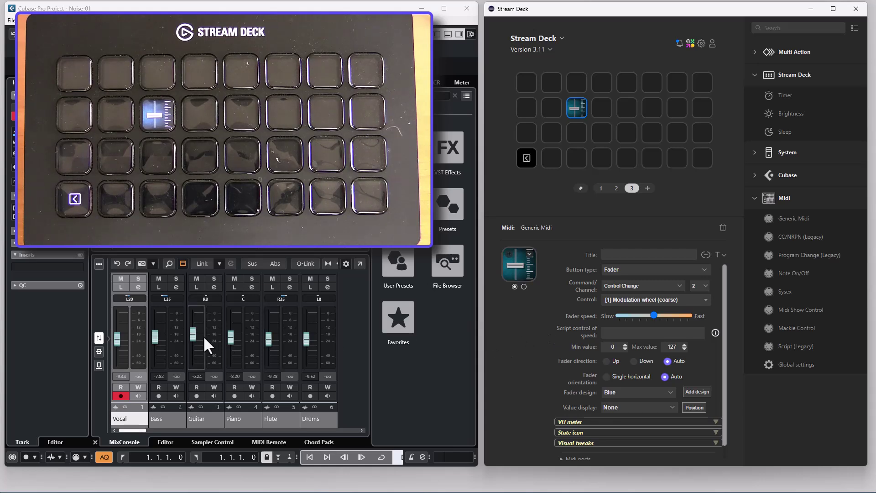
pyautogui.moveTo(117, 339)
pyautogui.mouseDown()
pyautogui.moveTo(114, 330)
pyautogui.moveTo(119, 356)
pyautogui.moveTo(122, 322)
pyautogui.moveTo(119, 346)
pyautogui.mouseUp()
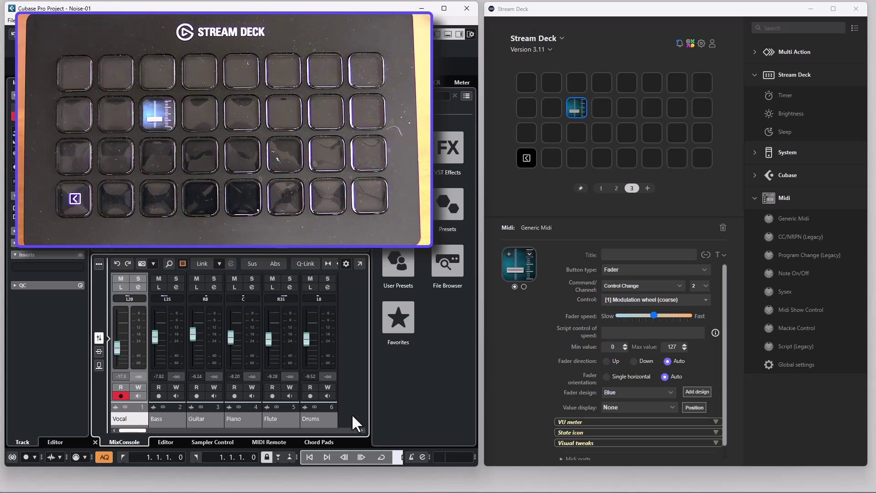
# Set Value display to Cubase/Nuendo 6dB, then move the Vocal fader and start playback to test
pyautogui.click(659, 403)
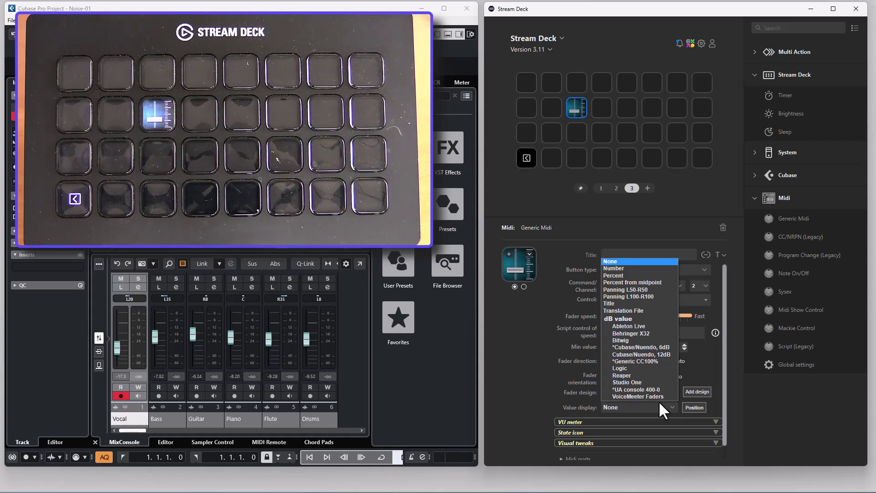
pyautogui.click(650, 347)
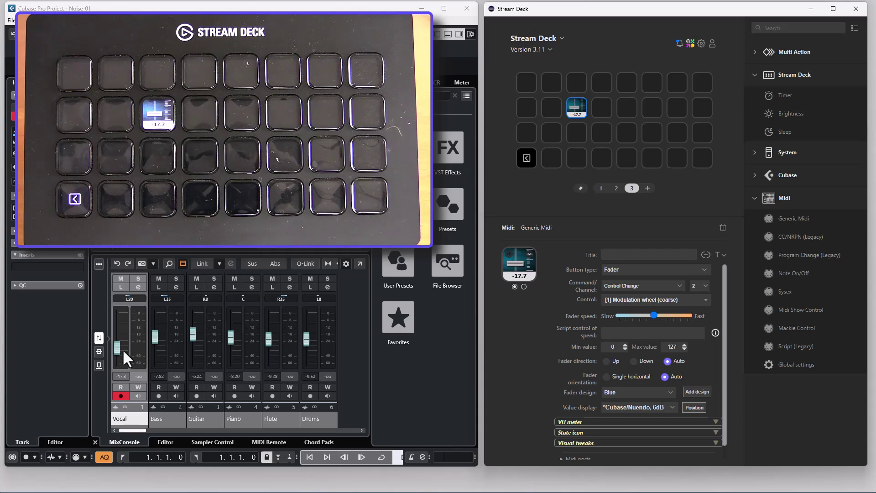
pyautogui.moveTo(117, 347)
pyautogui.mouseDown()
pyautogui.moveTo(119, 327)
pyautogui.moveTo(127, 349)
pyautogui.mouseUp()
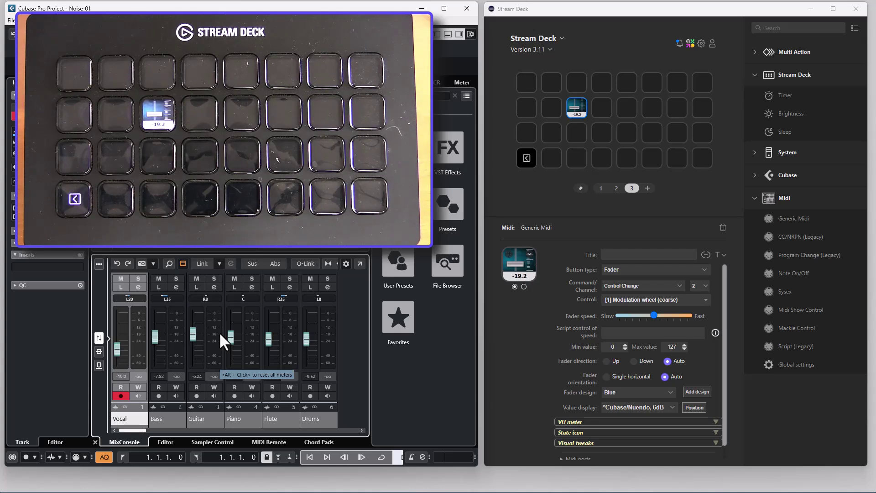
pyautogui.press('space')
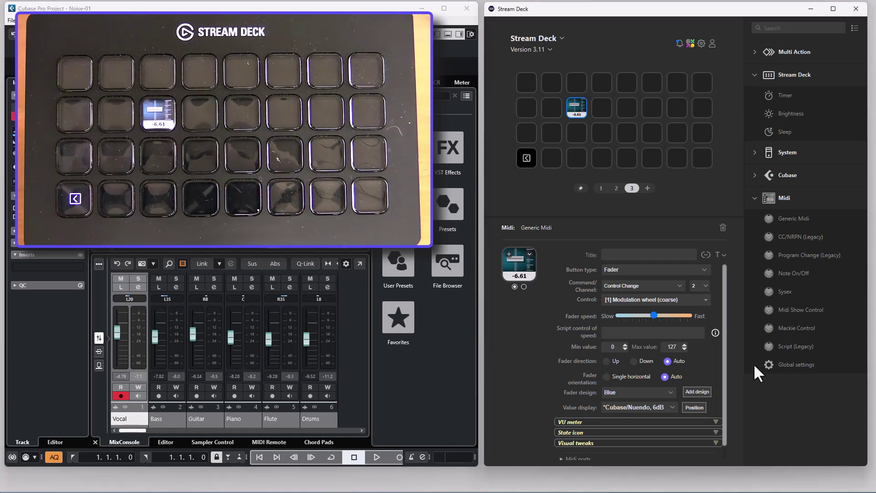
# Enable the VU meter on channel 10 with [1] Modulation wheel, start playback, and scale it Cubase/Nuendo 6dB
pyautogui.click(634, 421)
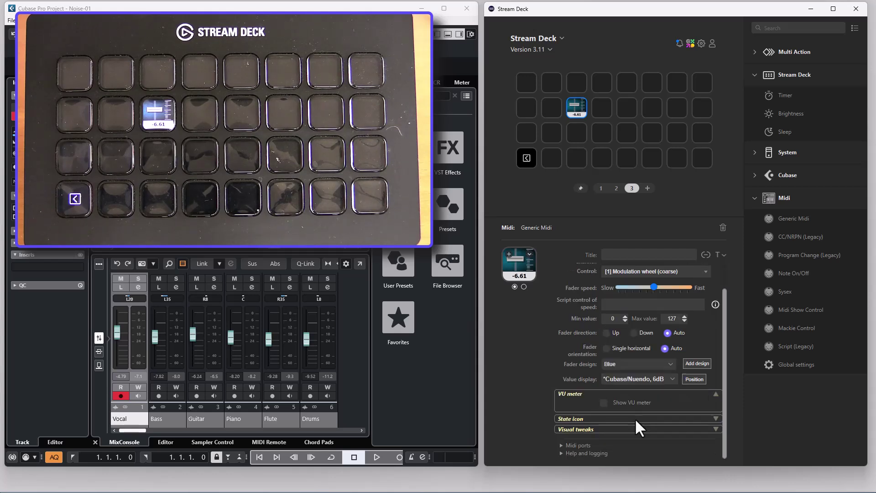
pyautogui.click(603, 402)
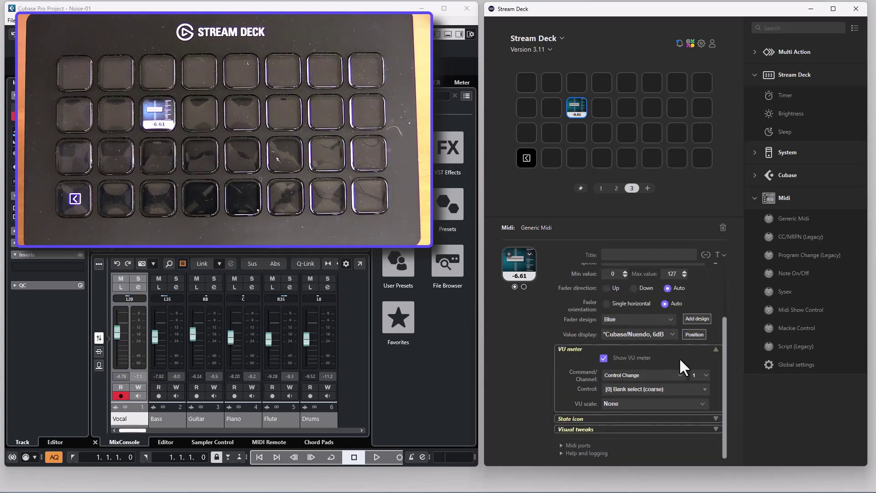
pyautogui.click(694, 371)
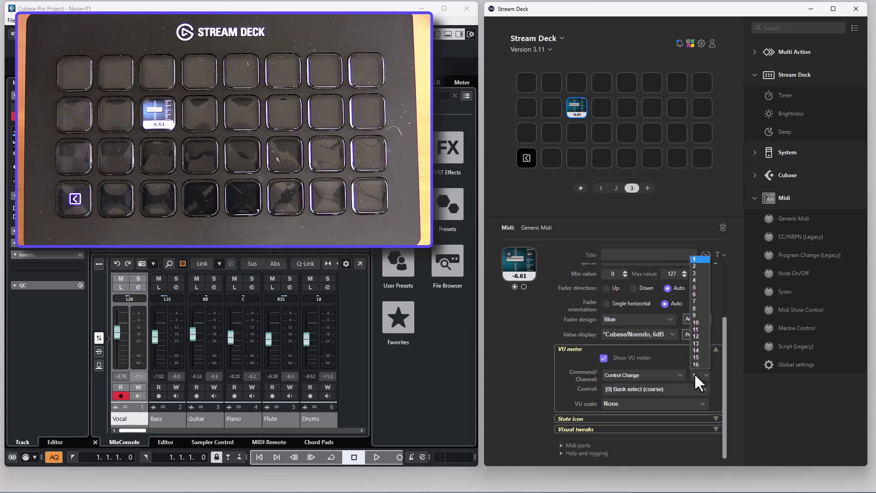
pyautogui.click(699, 322)
pyautogui.click(626, 388)
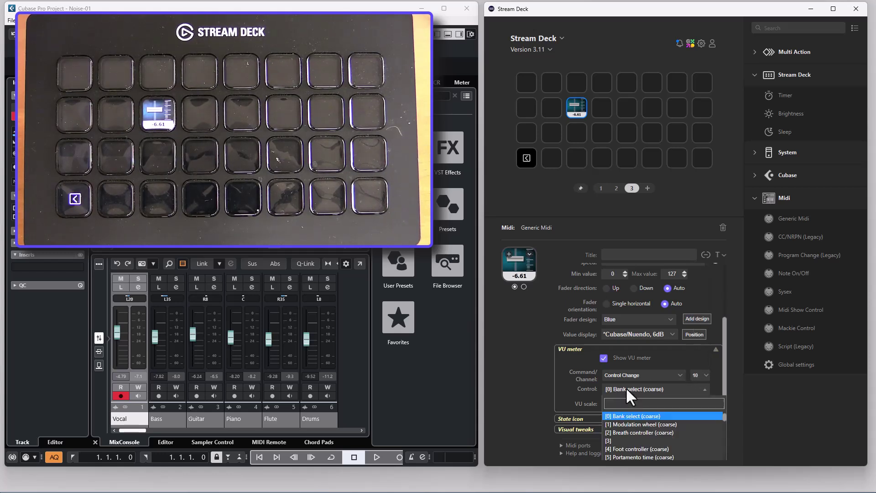
pyautogui.click(619, 420)
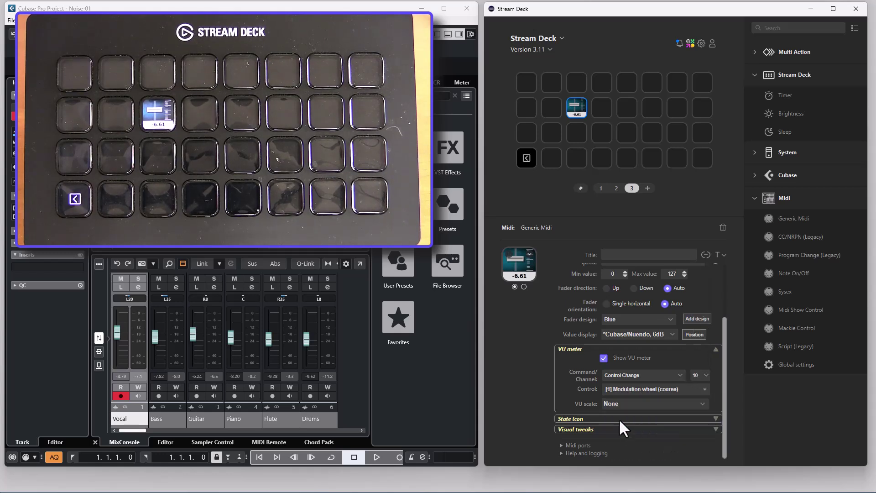
pyautogui.click(371, 456)
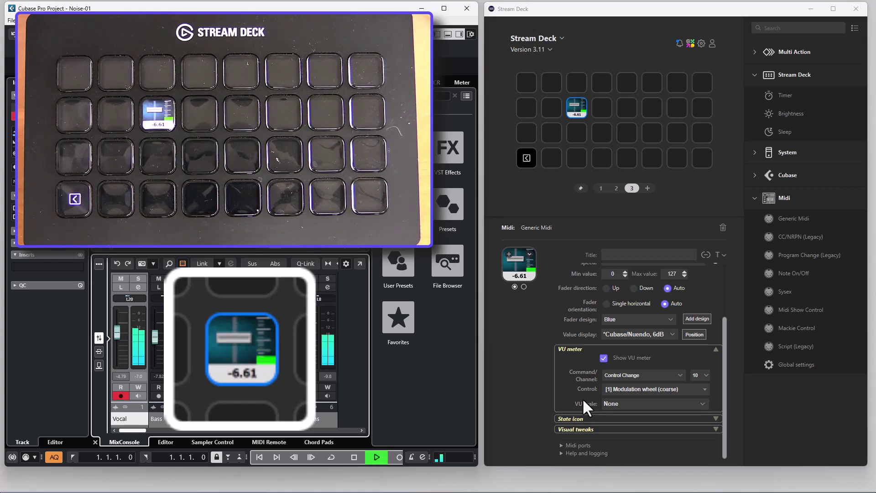
pyautogui.click(602, 403)
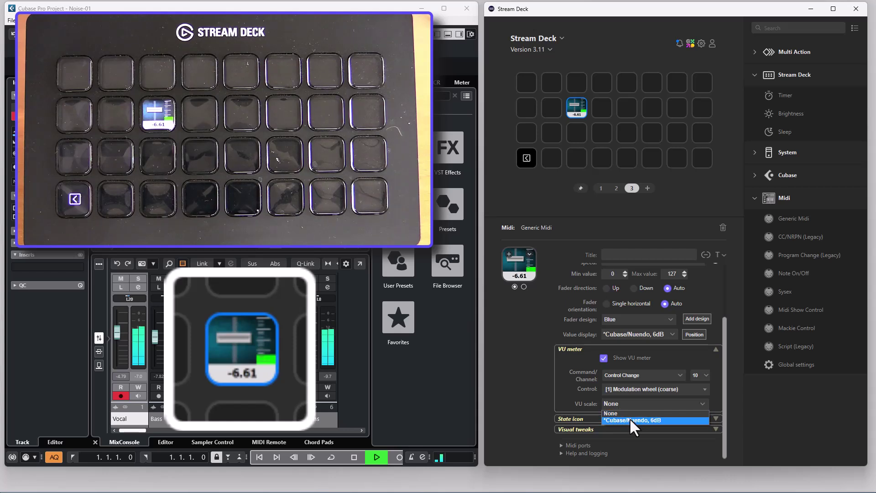
pyautogui.click(629, 418)
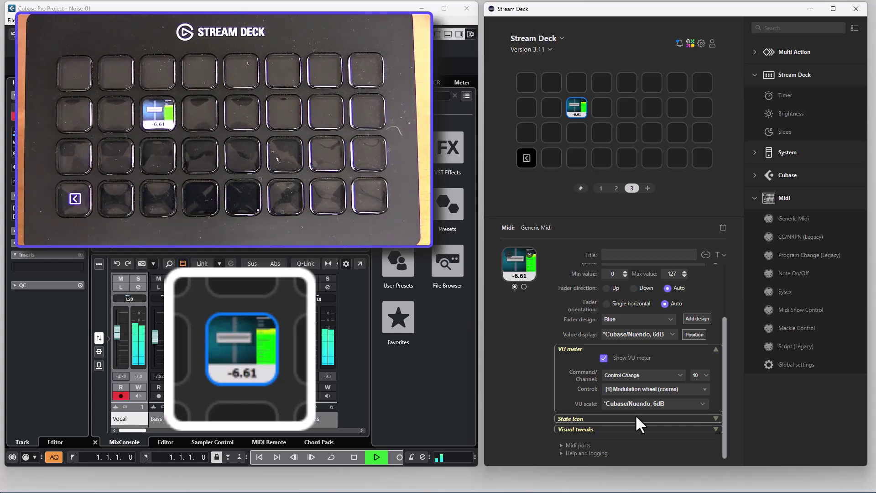
# Turn on the state icon, listening to [2] Breath controller (coarse) on channel 2
pyautogui.click(634, 348)
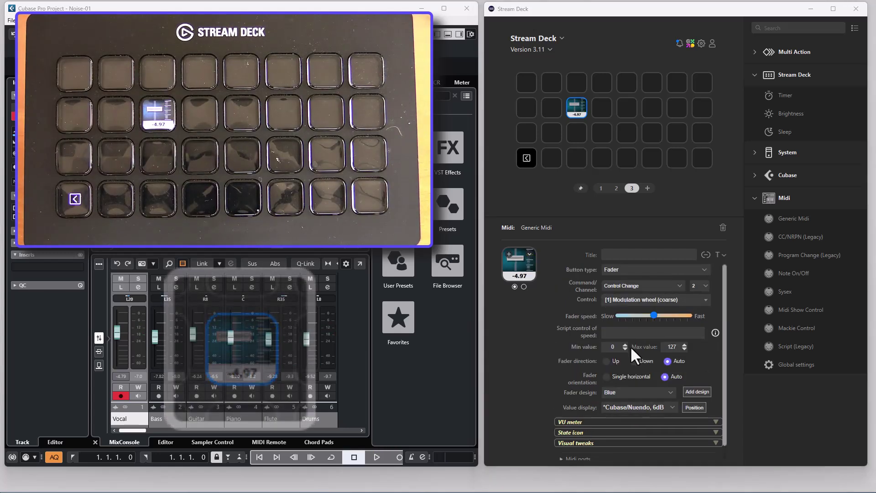
pyautogui.click(611, 431)
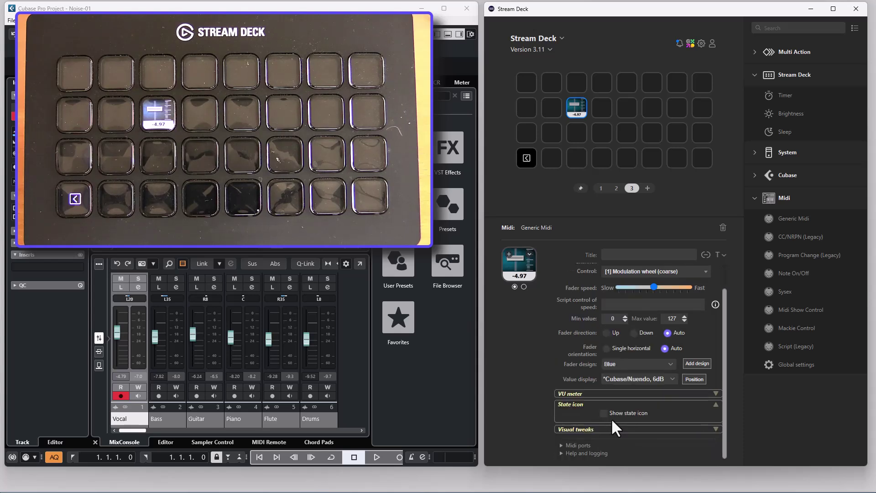
pyautogui.click(603, 414)
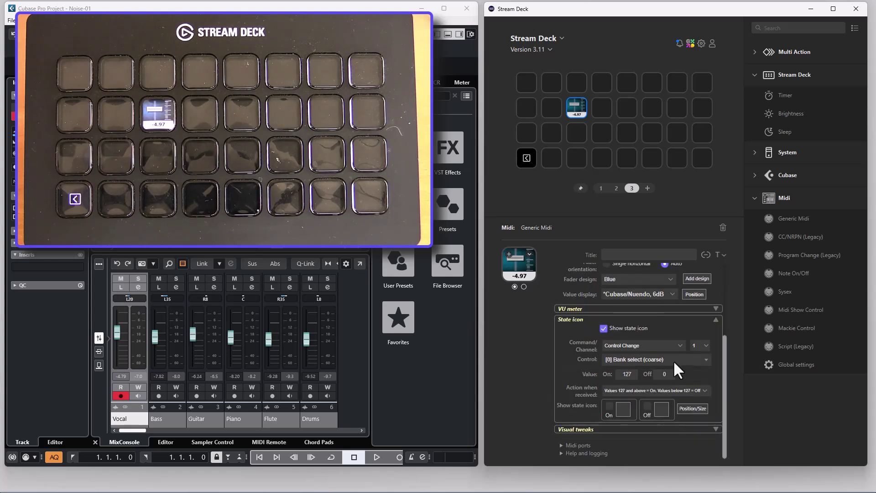
pyautogui.click(661, 371)
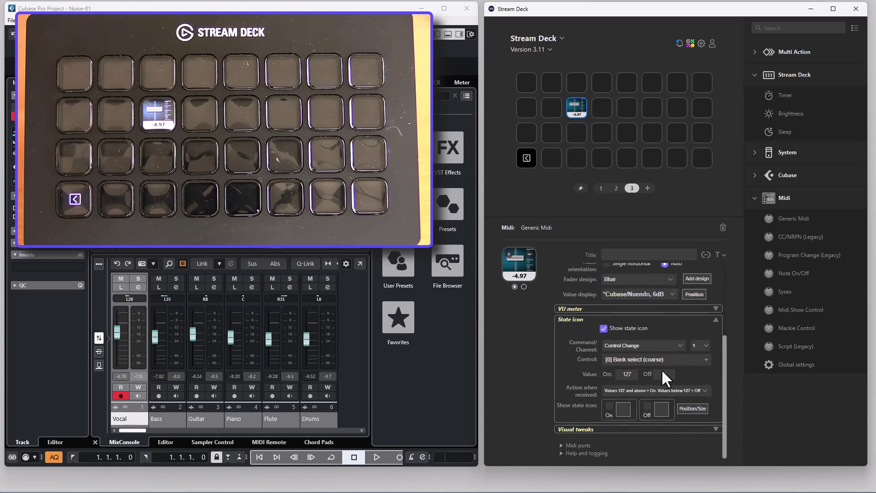
pyautogui.click(699, 344)
pyautogui.click(696, 362)
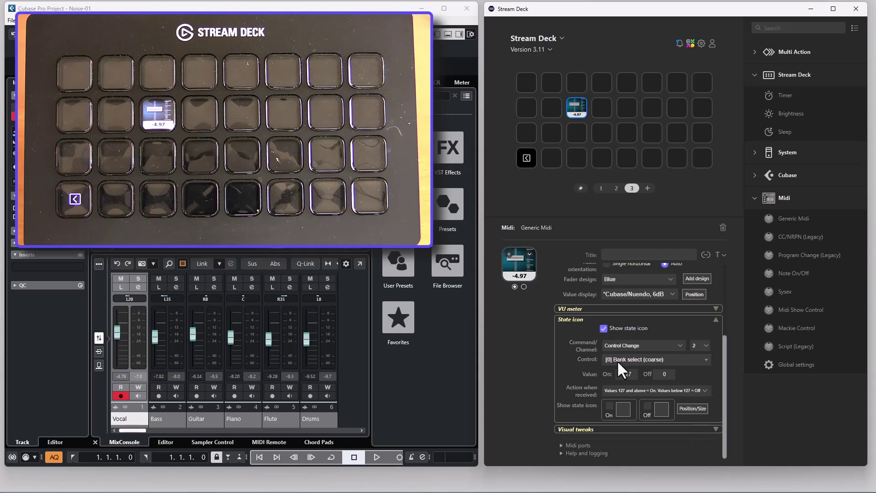
pyautogui.click(617, 360)
pyautogui.click(619, 401)
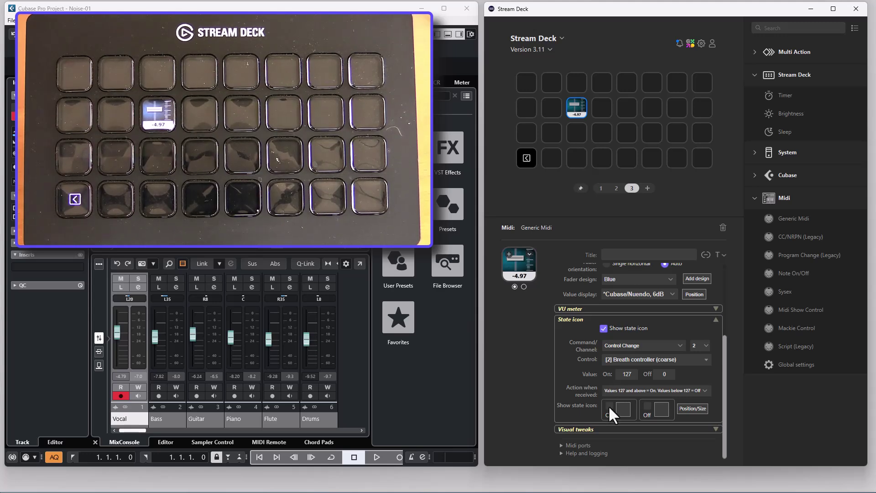
# Use Mute_Active as the On state image and Mute.png as the Off state image
pyautogui.click(608, 405)
pyautogui.click(623, 406)
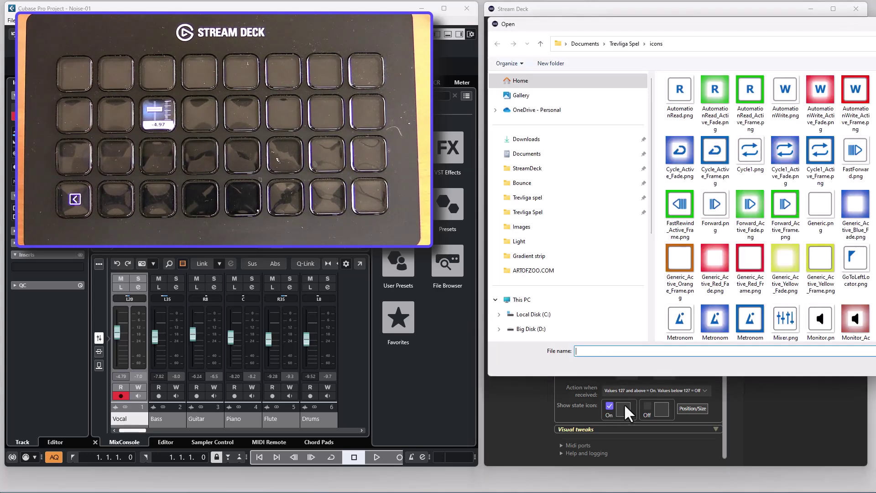
pyautogui.moveTo(746, 23); pyautogui.dragTo(608, 41)
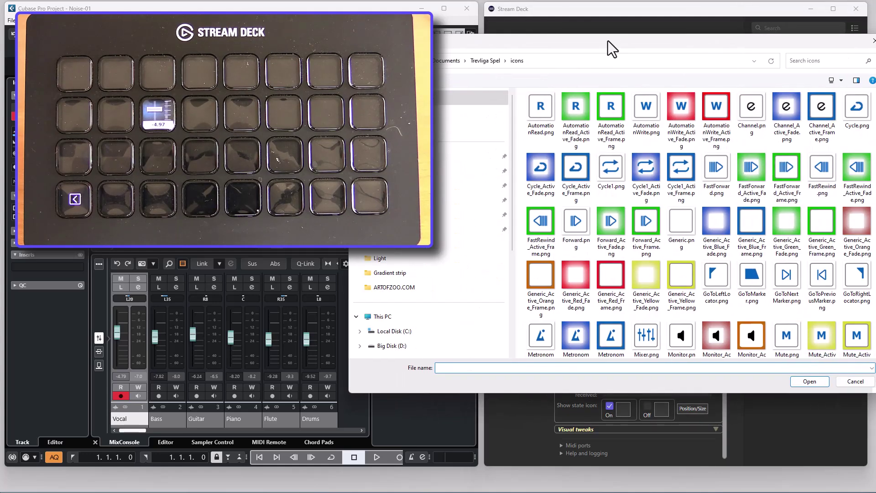
pyautogui.doubleClick(809, 341)
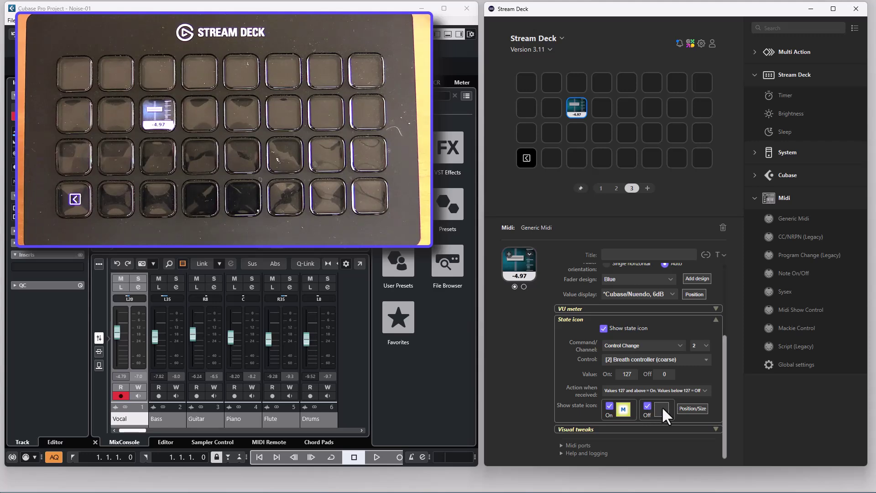
pyautogui.click(661, 407)
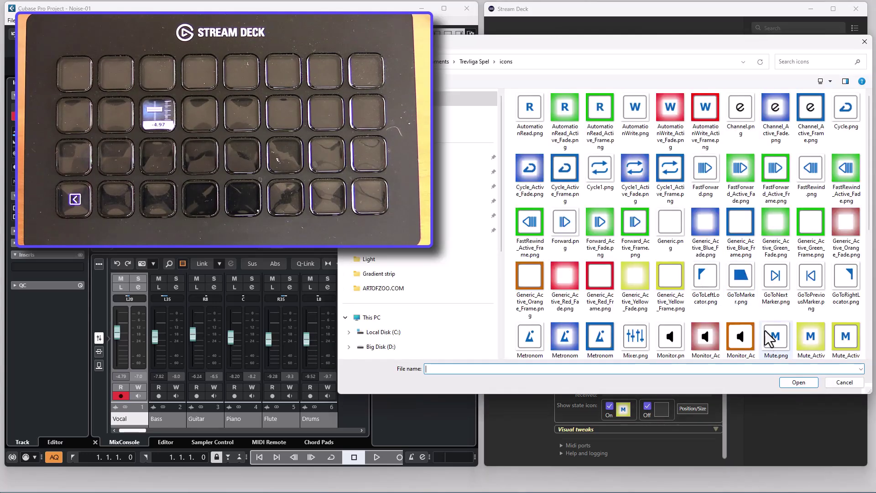
pyautogui.doubleClick(767, 333)
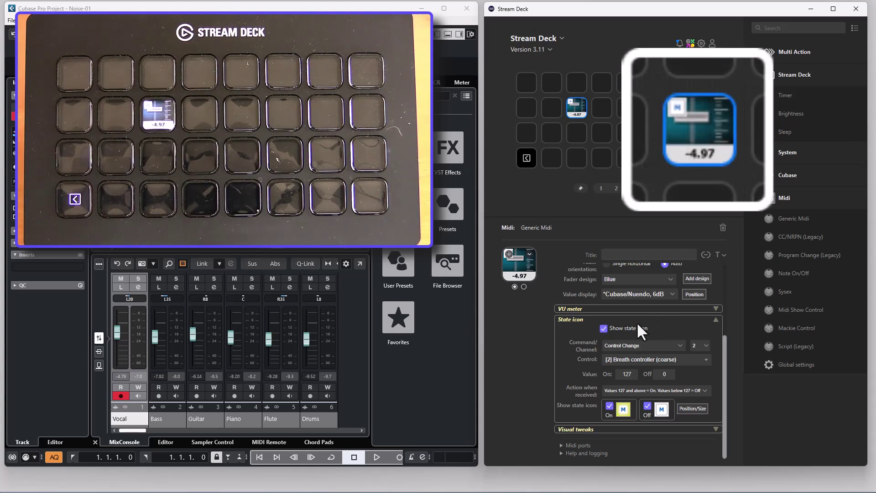
# Toggle the Vocal channel's mute in Cubase to check the state icon
pyautogui.click(120, 277)
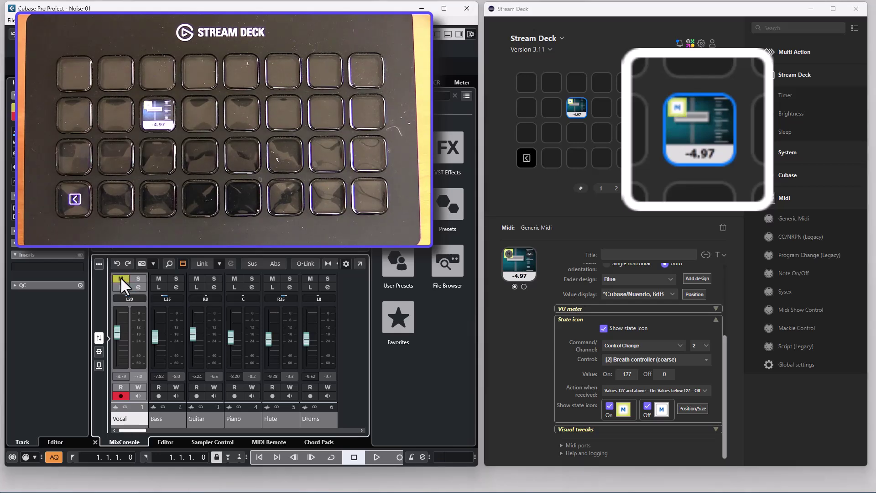
pyautogui.click(120, 277)
pyautogui.click(120, 277)
pyautogui.click(121, 278)
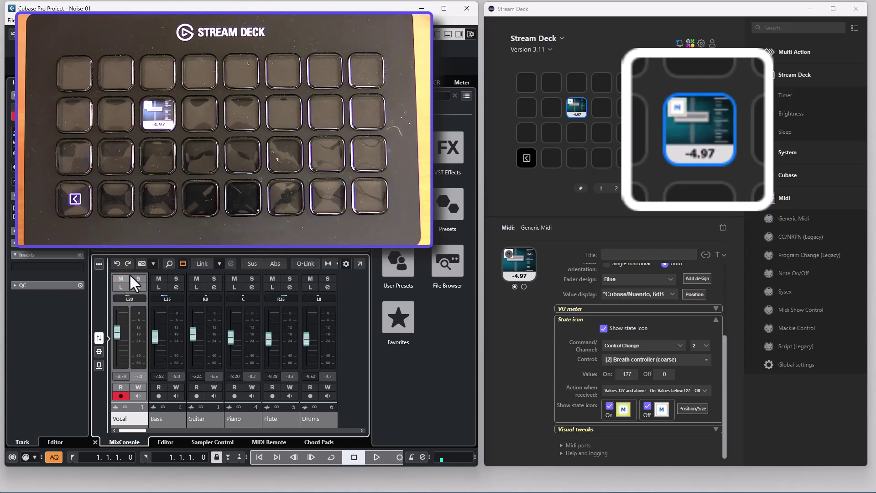
# Enlarge and reposition the M icon, and turn off the Off state icon
pyautogui.click(693, 408)
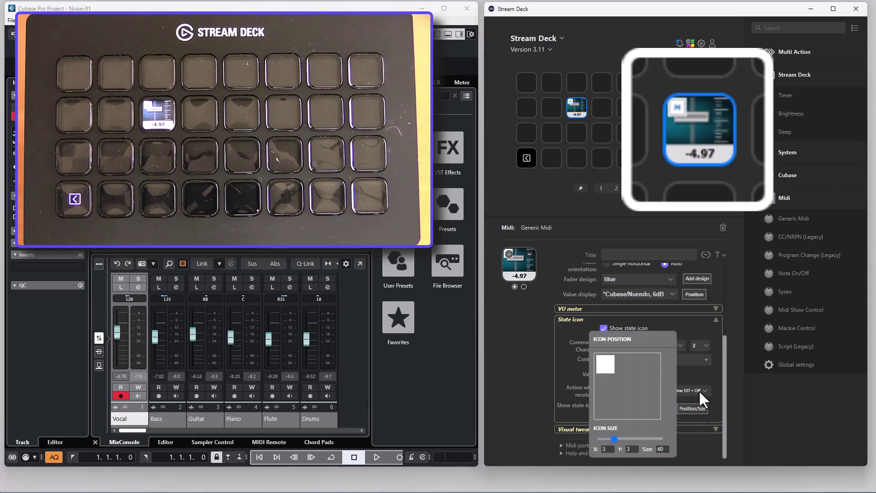
pyautogui.moveTo(614, 352)
pyautogui.mouseDown()
pyautogui.moveTo(621, 389)
pyautogui.moveTo(625, 377)
pyautogui.moveTo(604, 366)
pyautogui.mouseUp()
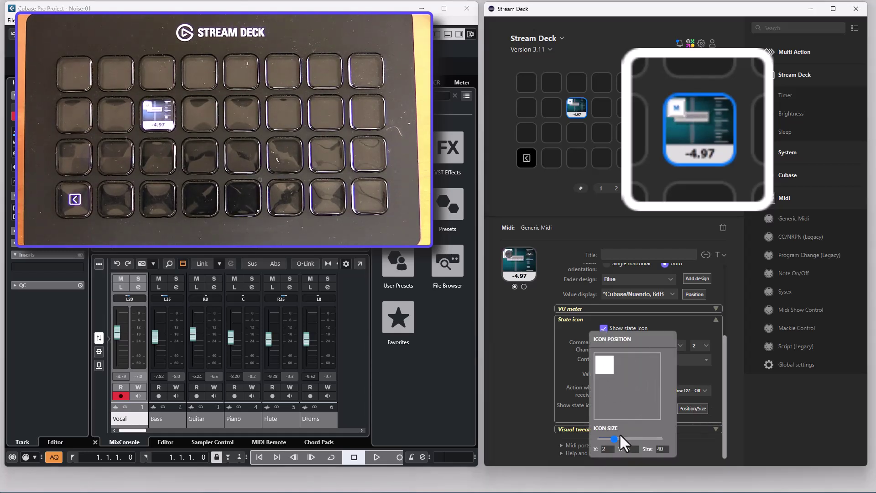
pyautogui.moveTo(614, 439); pyautogui.dragTo(635, 439)
pyautogui.moveTo(623, 396); pyautogui.dragTo(616, 379)
pyautogui.click(562, 367)
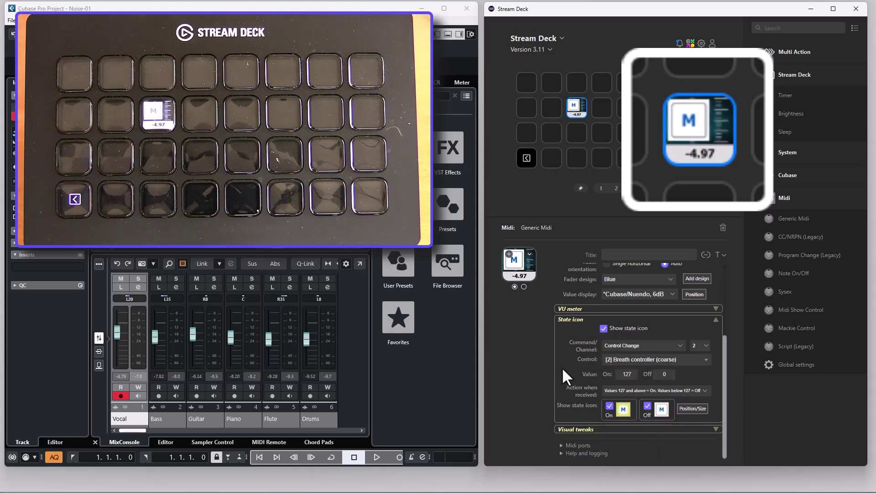
pyautogui.click(647, 405)
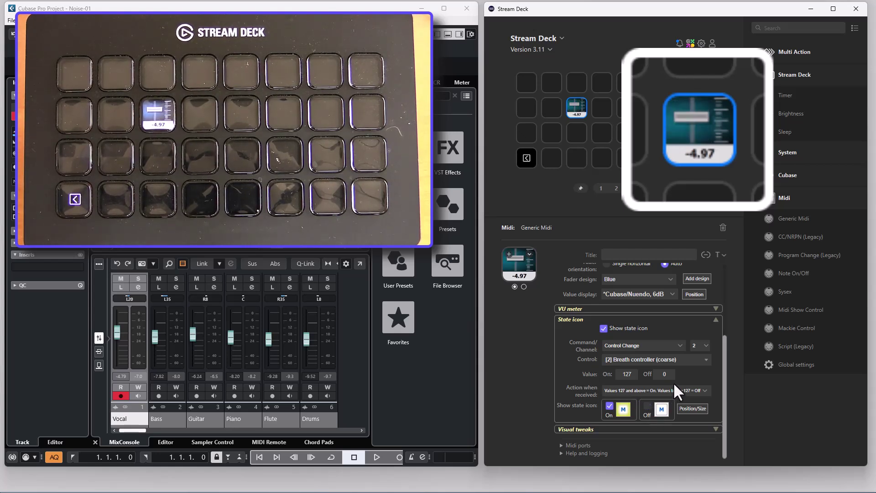
# Grow the M icon to full size 144, checking it by muting and unmuting Vocal
pyautogui.click(121, 280)
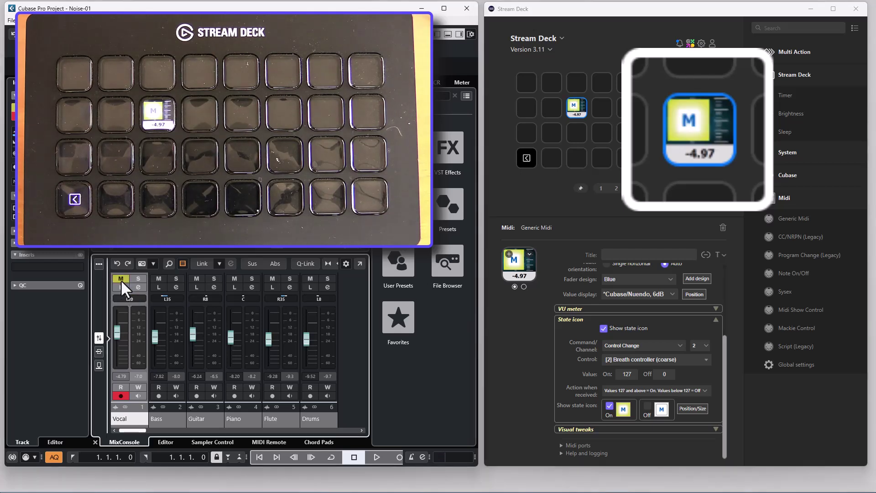
pyautogui.click(121, 280)
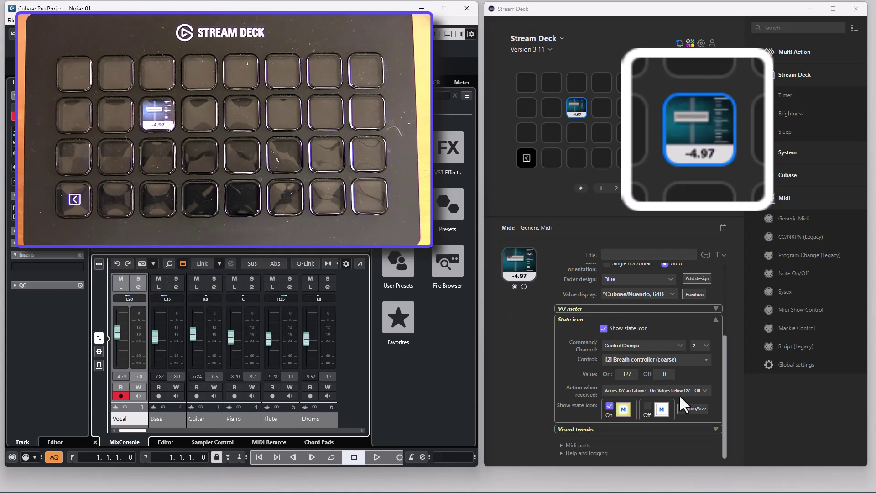
pyautogui.click(690, 407)
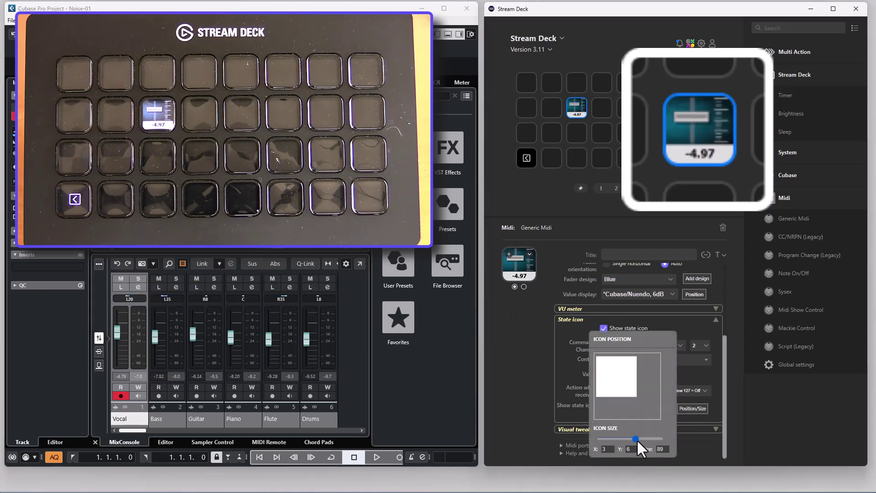
pyautogui.moveTo(636, 439); pyautogui.dragTo(672, 436)
pyautogui.click(685, 441)
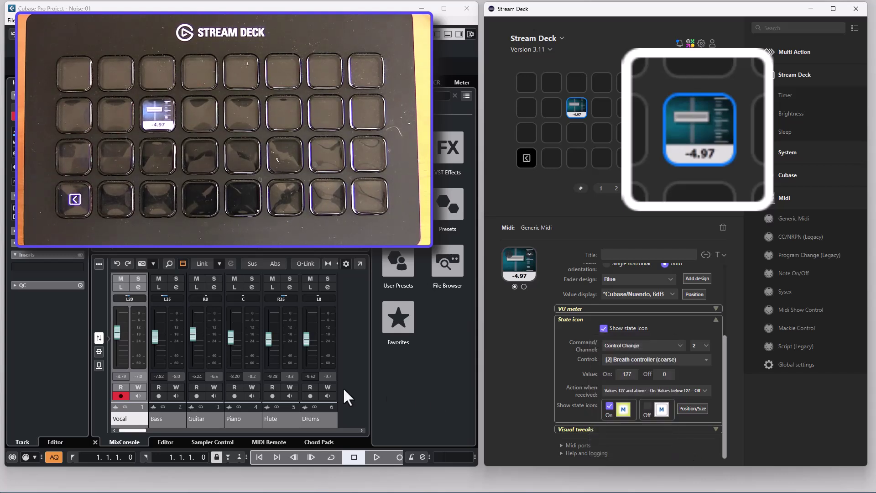
pyautogui.click(118, 279)
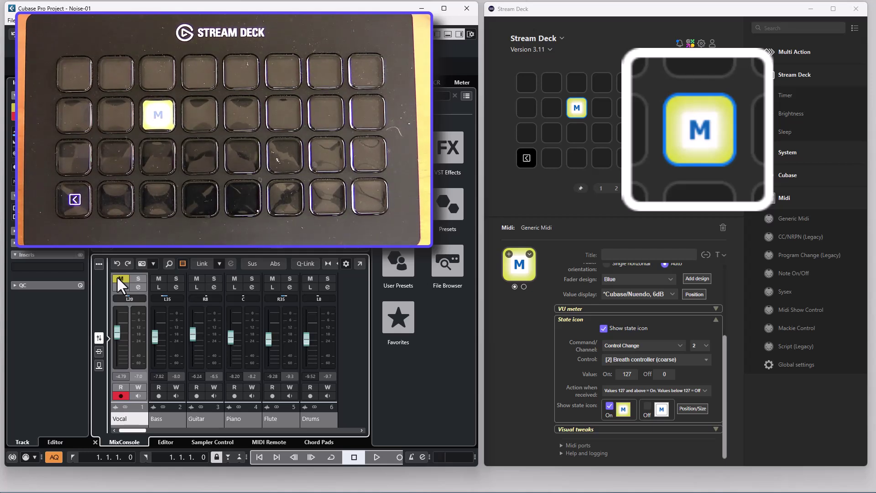
pyautogui.click(117, 277)
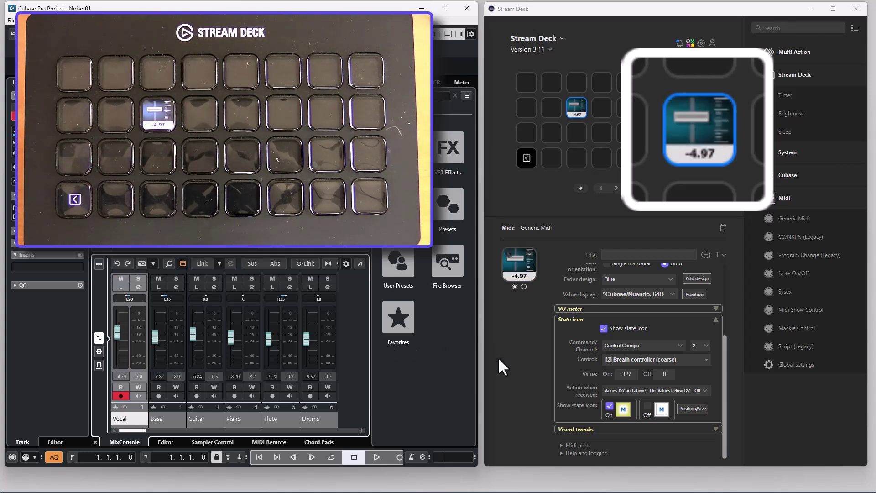
# Colour the fader handle red, keeping the handle shadow on
pyautogui.click(606, 319)
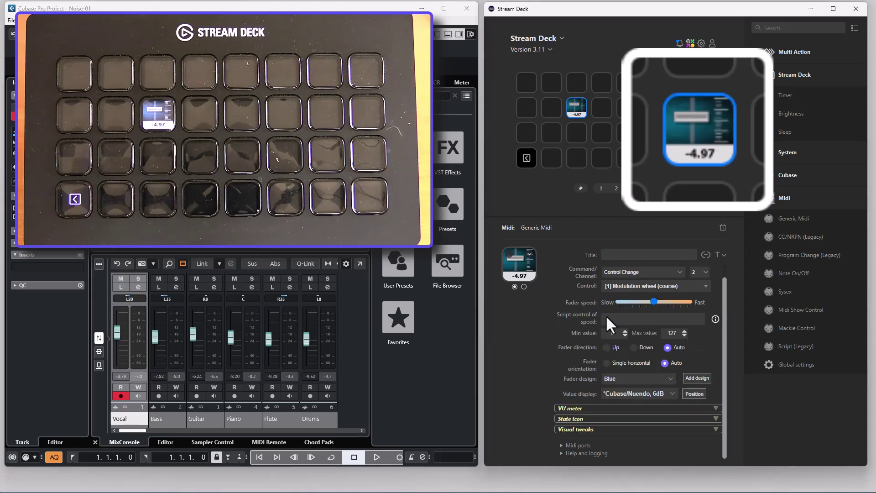
pyautogui.click(604, 427)
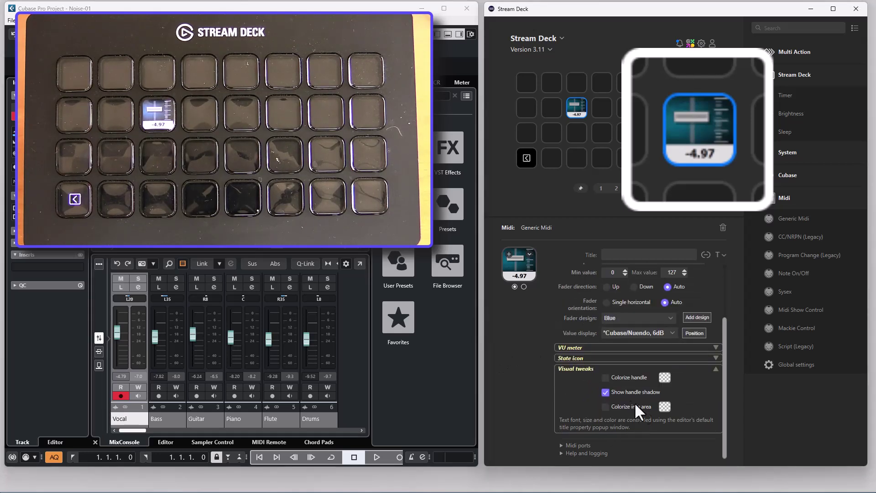
pyautogui.click(605, 377)
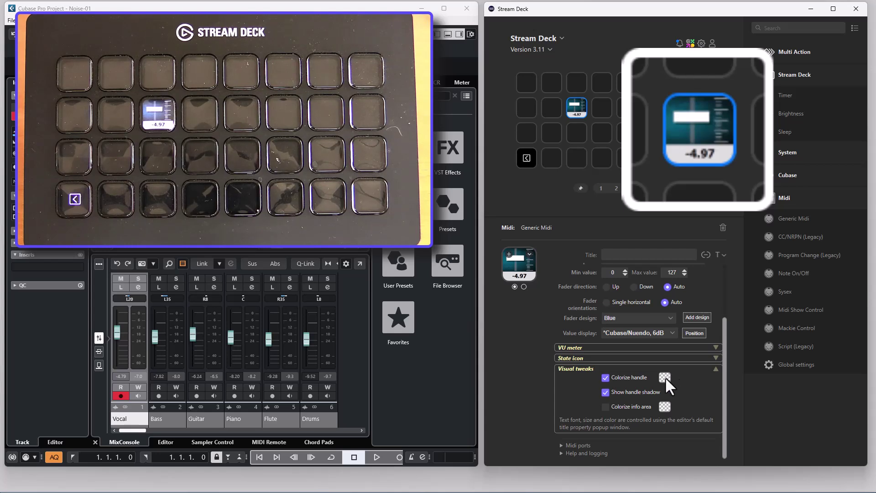
pyautogui.click(666, 377)
pyautogui.moveTo(631, 308)
pyautogui.mouseDown()
pyautogui.moveTo(653, 283)
pyautogui.moveTo(636, 297)
pyautogui.mouseUp()
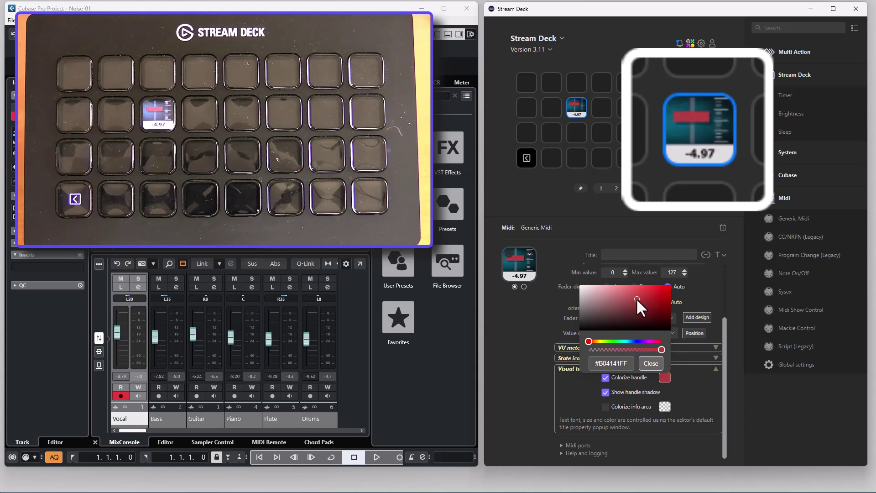
pyautogui.click(652, 363)
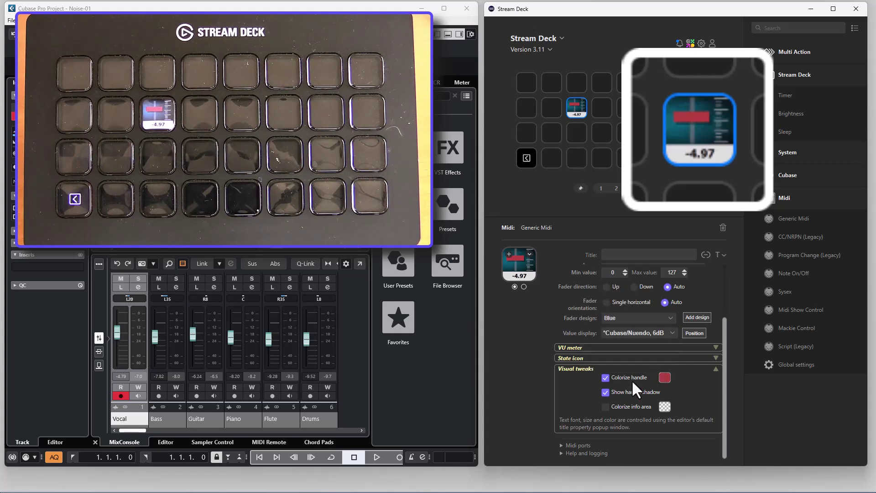
pyautogui.click(604, 393)
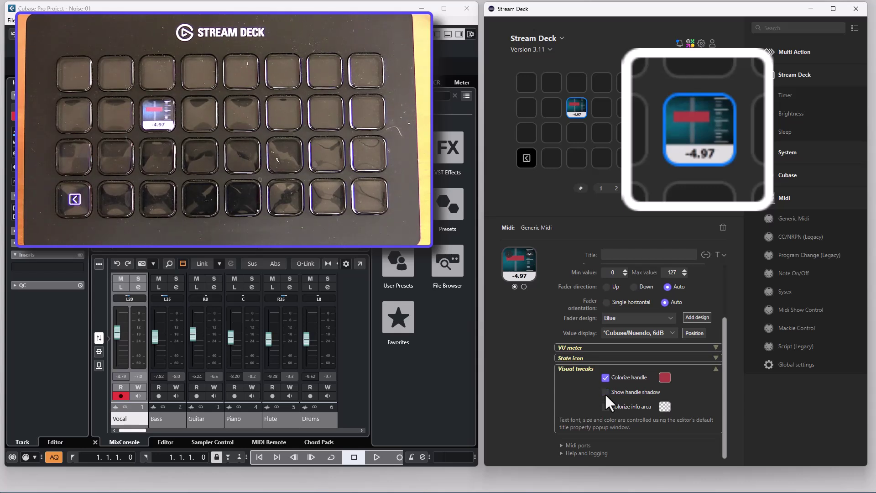
pyautogui.click(604, 392)
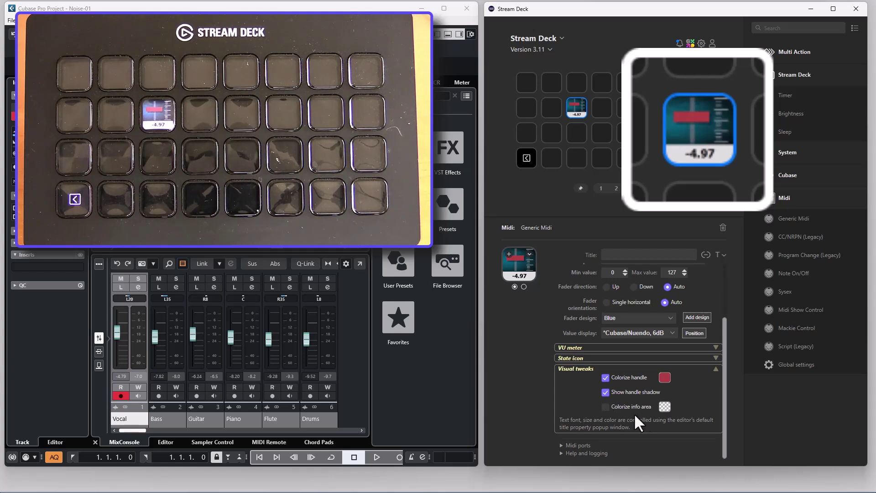
# Colour the dB info area pink
pyautogui.click(605, 406)
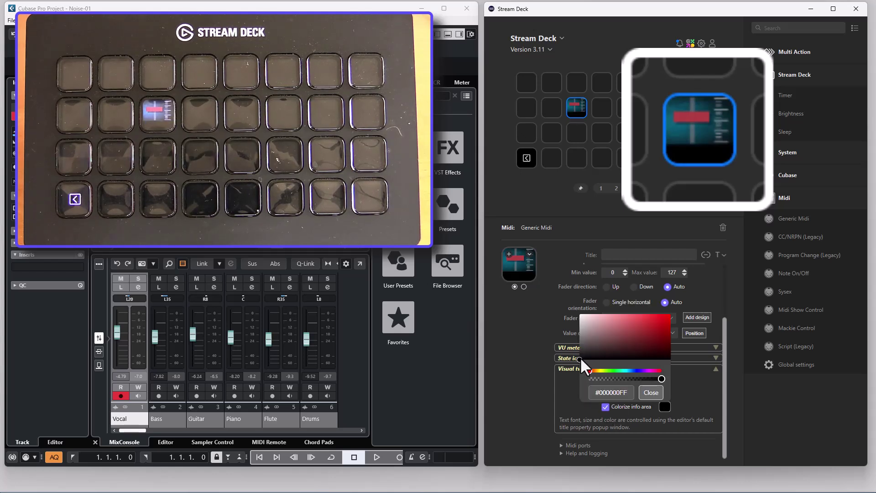
pyautogui.moveTo(580, 356); pyautogui.dragTo(619, 323)
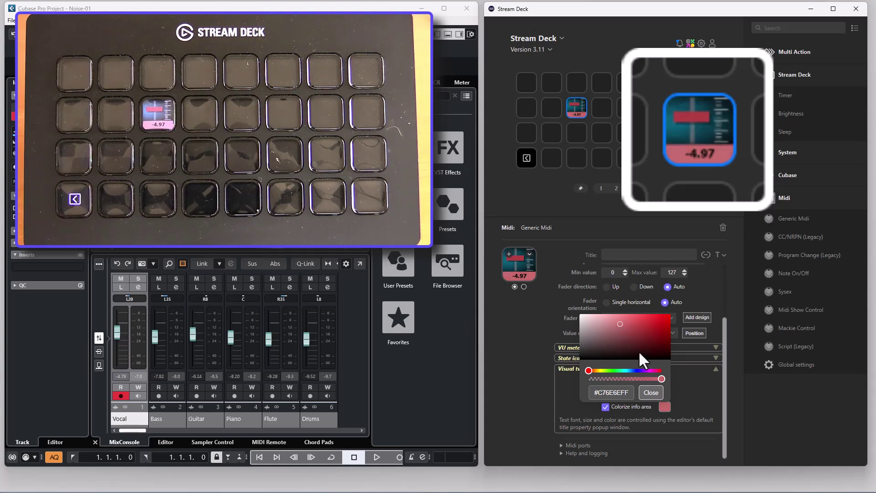
pyautogui.click(648, 393)
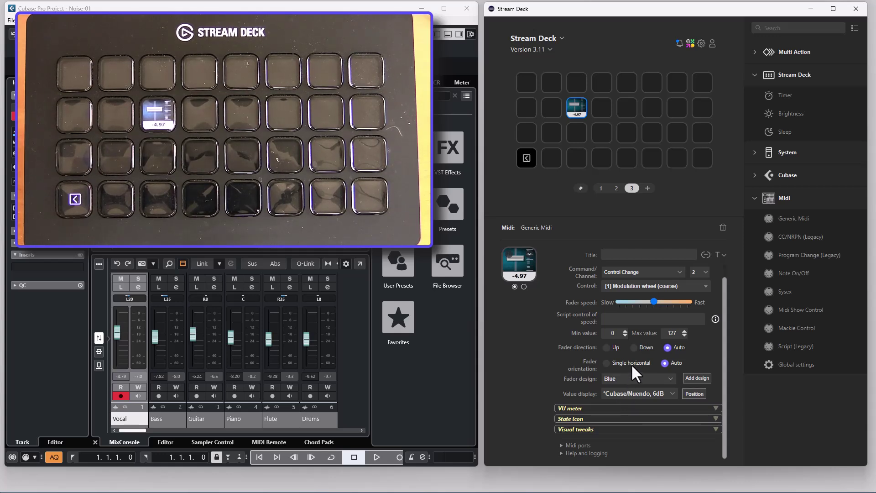
# Try Single horizontal fader orientation, then set it back to Auto
pyautogui.click(606, 362)
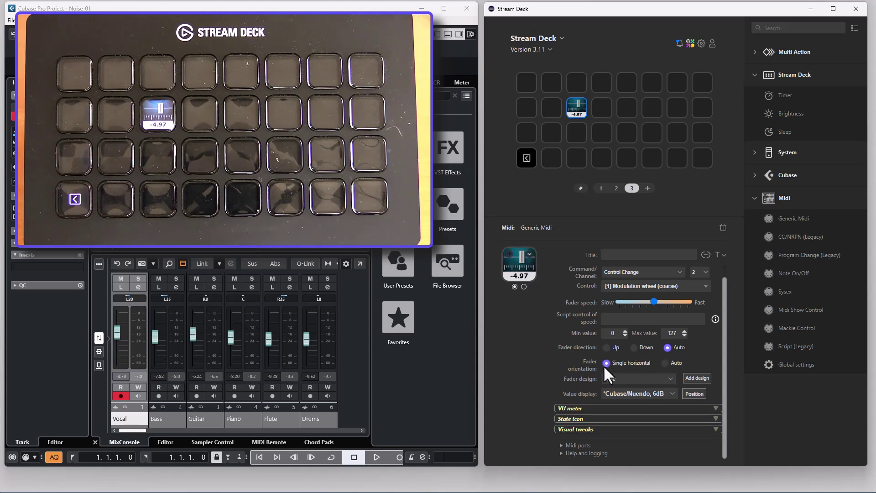
pyautogui.click(665, 362)
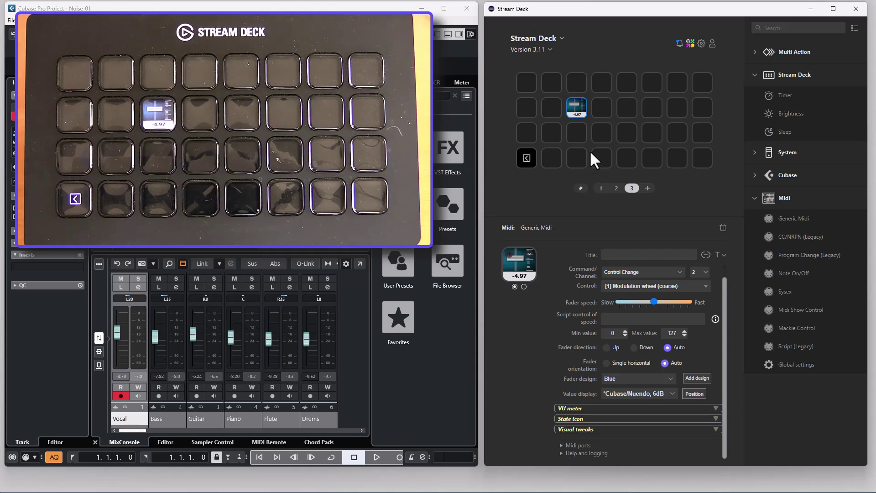
# Copy the fader key, paste it into the empty key below, and select the new copy
pyautogui.rightClick(575, 100)
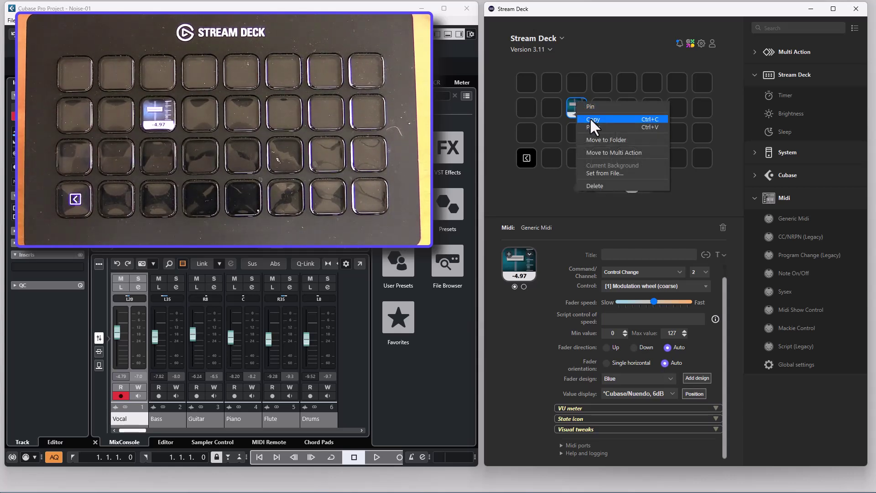
pyautogui.click(590, 117)
pyautogui.rightClick(571, 127)
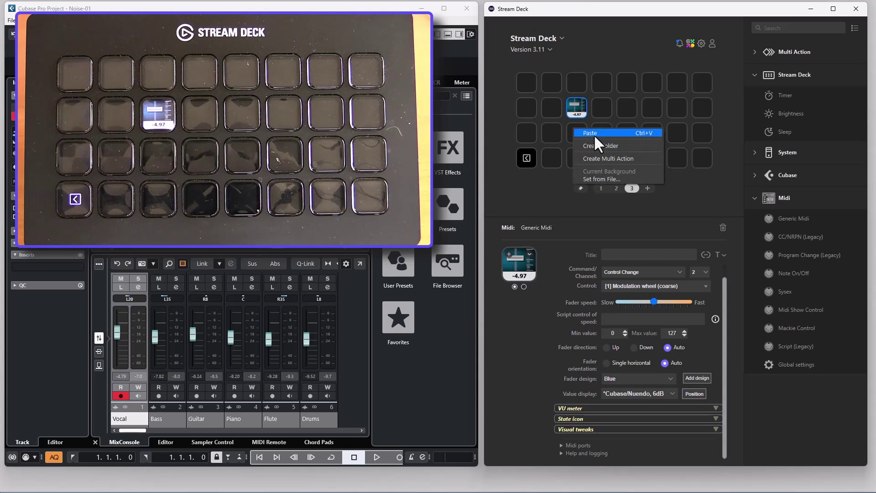
pyautogui.click(595, 133)
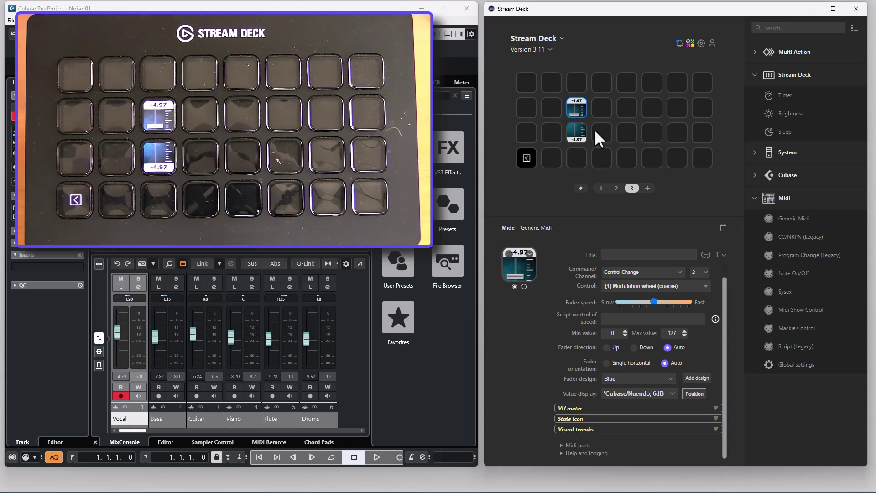
pyautogui.click(573, 131)
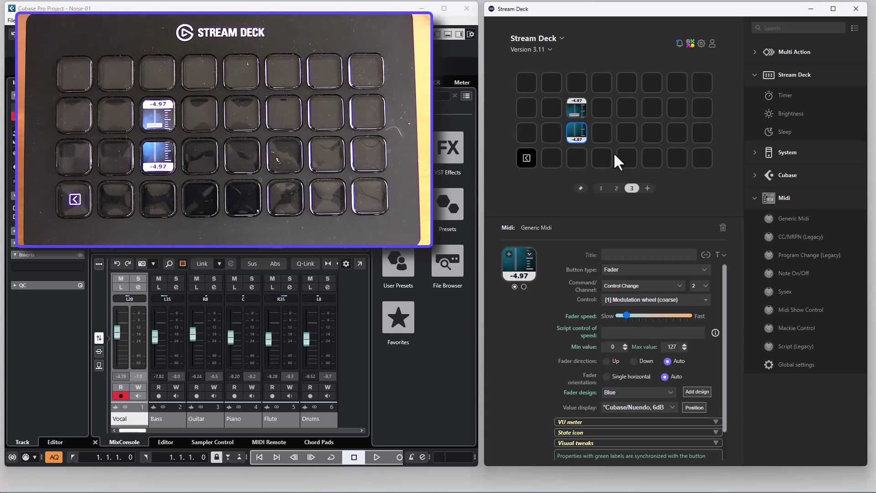
# Change the fader design to Light, then Blue dB, and drag the upper fader beside the lower one
pyautogui.click(576, 106)
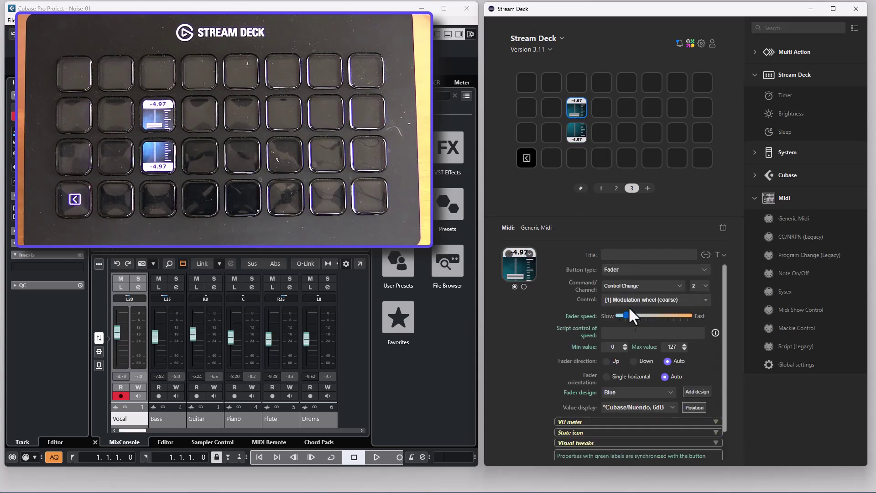
pyautogui.click(621, 390)
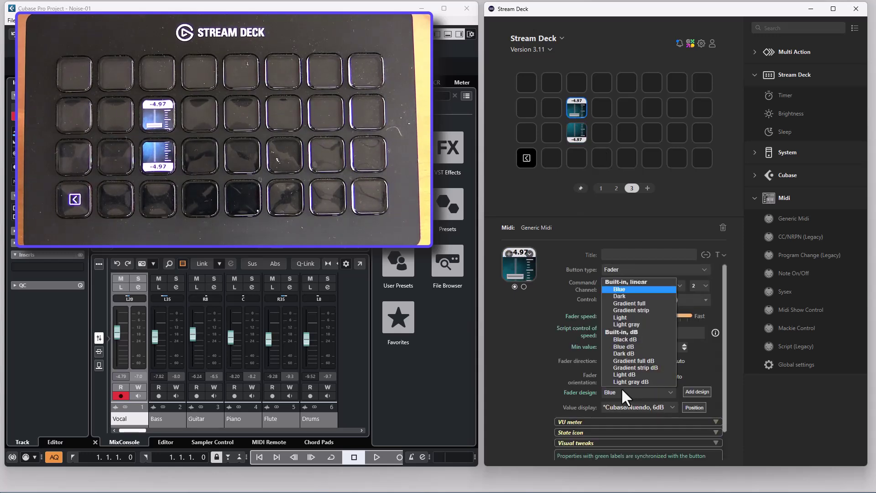
pyautogui.click(632, 317)
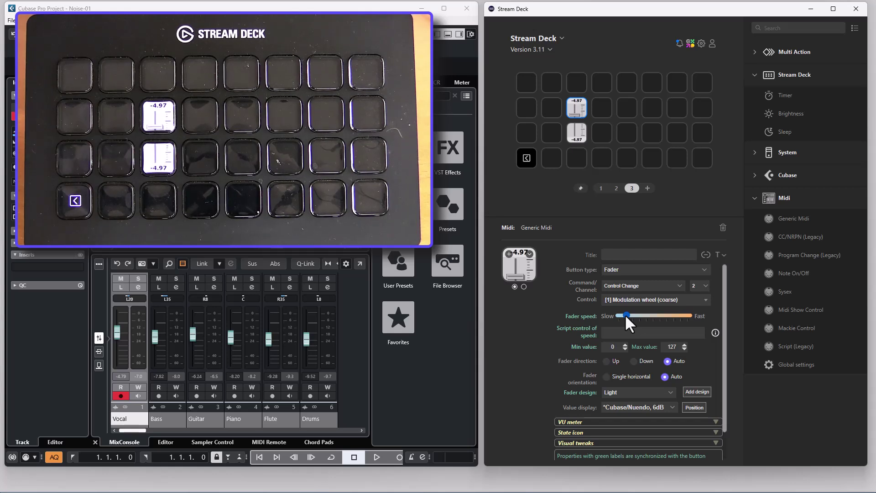
pyautogui.click(623, 391)
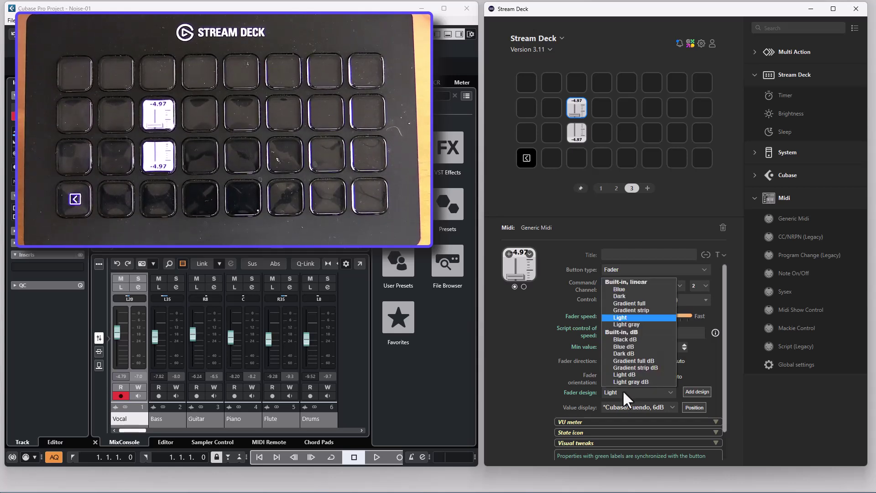
pyautogui.click(631, 347)
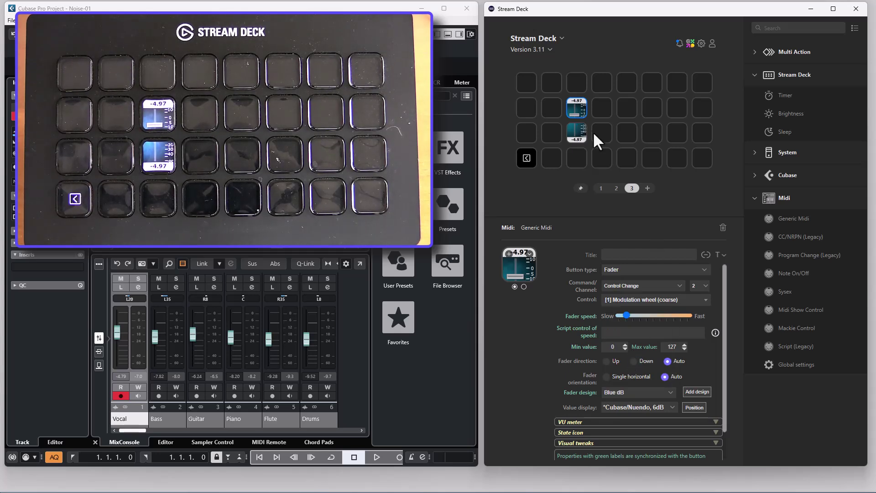
pyautogui.moveTo(581, 109); pyautogui.dragTo(552, 132)
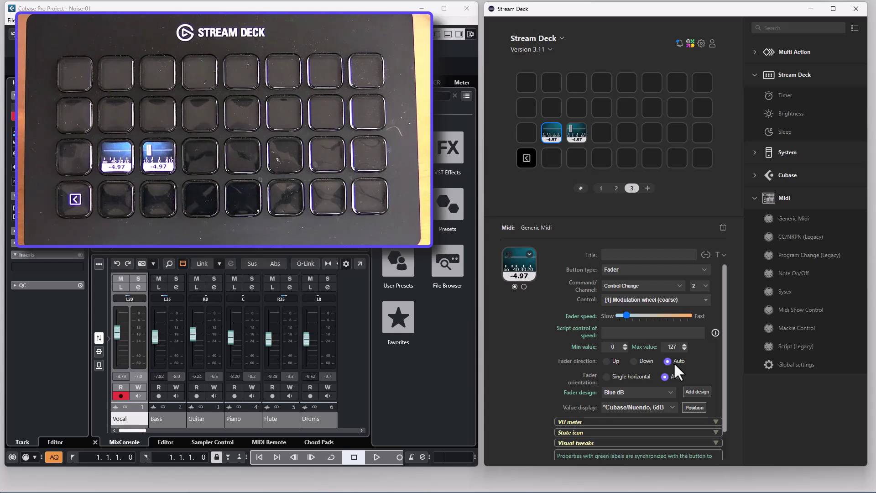
# Stack the fader keys vertically to test, then move the top one beside its partner in row 3
pyautogui.moveTo(559, 133); pyautogui.dragTo(577, 106)
pyautogui.click(571, 102)
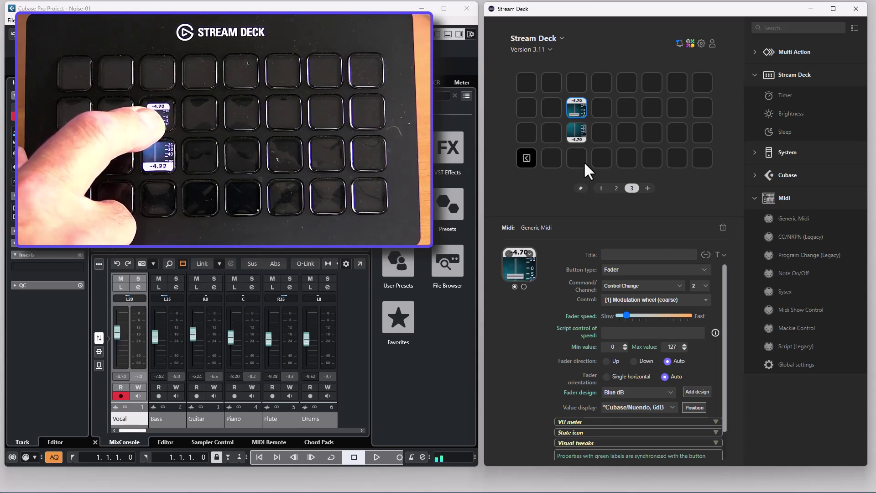
pyautogui.moveTo(576, 108); pyautogui.dragTo(607, 134)
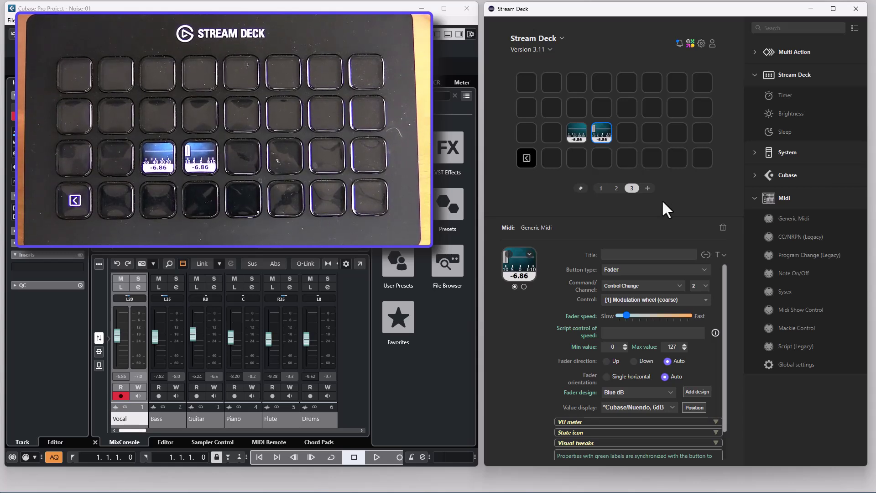
# Try Breath controller on the fader, revert to Modulation wheel, then add a new Generic Midi key in row two
pyautogui.click(658, 298)
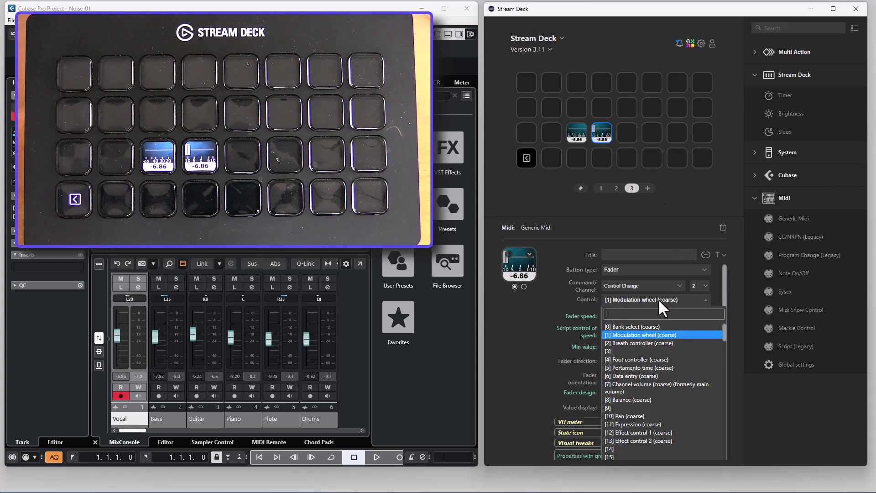
pyautogui.click(631, 341)
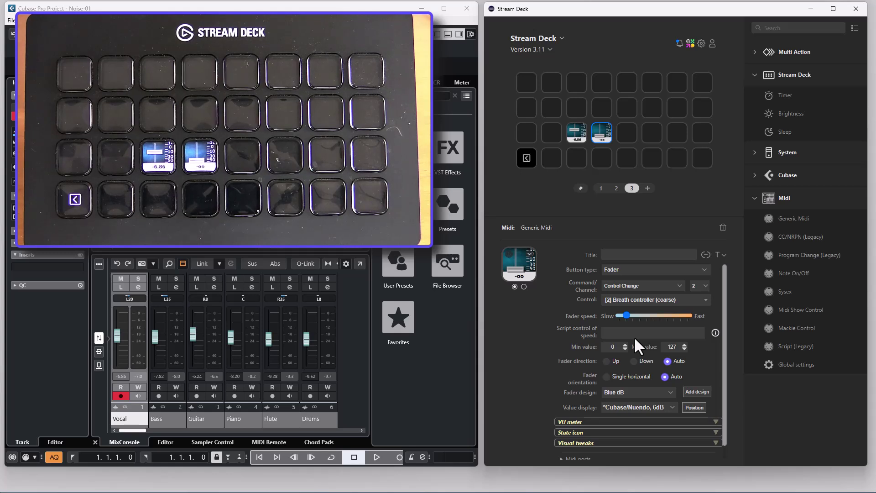
pyautogui.click(646, 303)
pyautogui.click(626, 333)
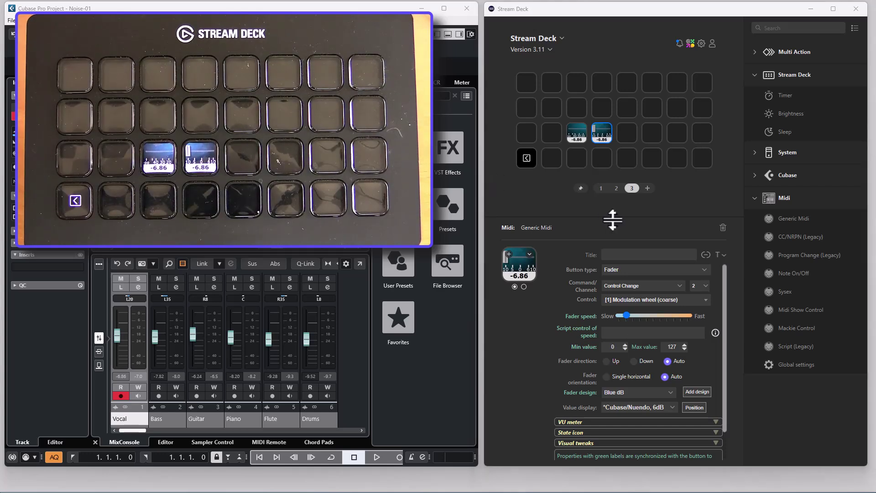
pyautogui.moveTo(772, 217); pyautogui.dragTo(654, 122)
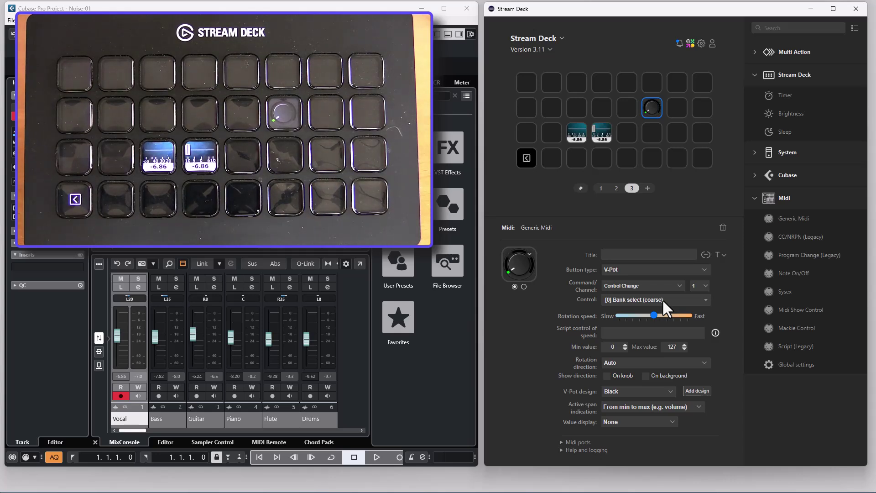
# Keep the V-Pot design Black, set Control to Breath controller, and show active span At current value
pyautogui.click(641, 390)
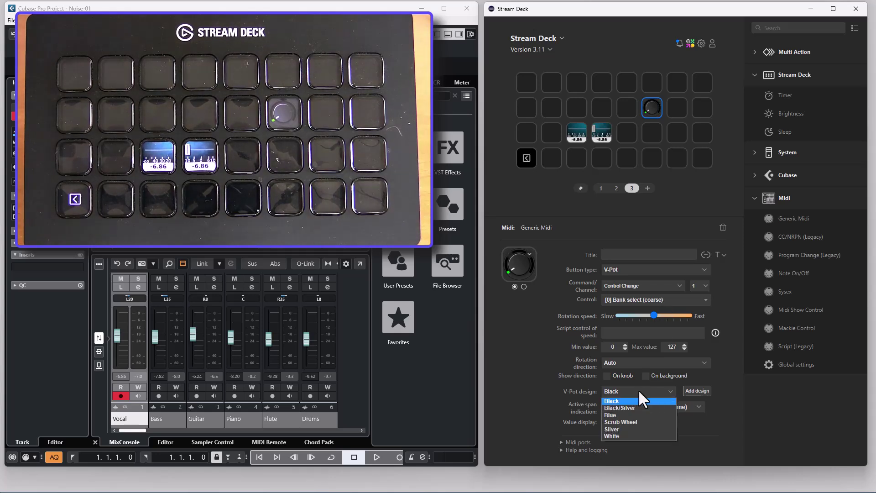
pyautogui.click(639, 390)
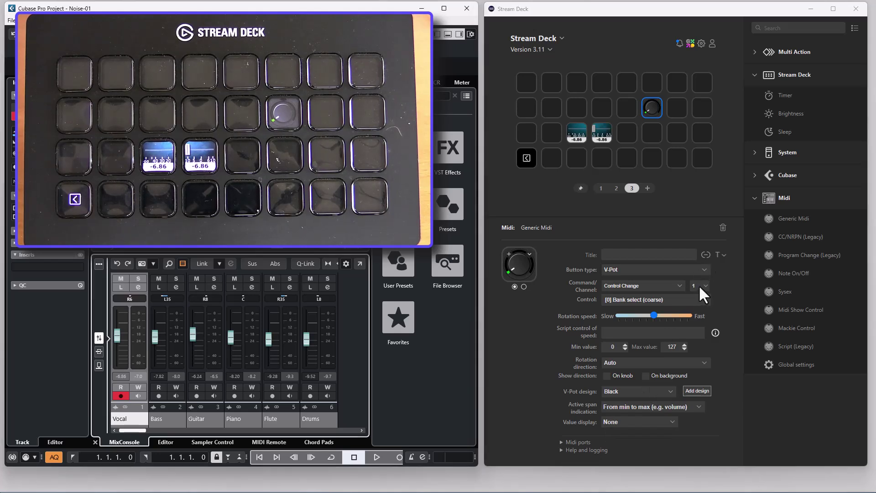
pyautogui.click(674, 299)
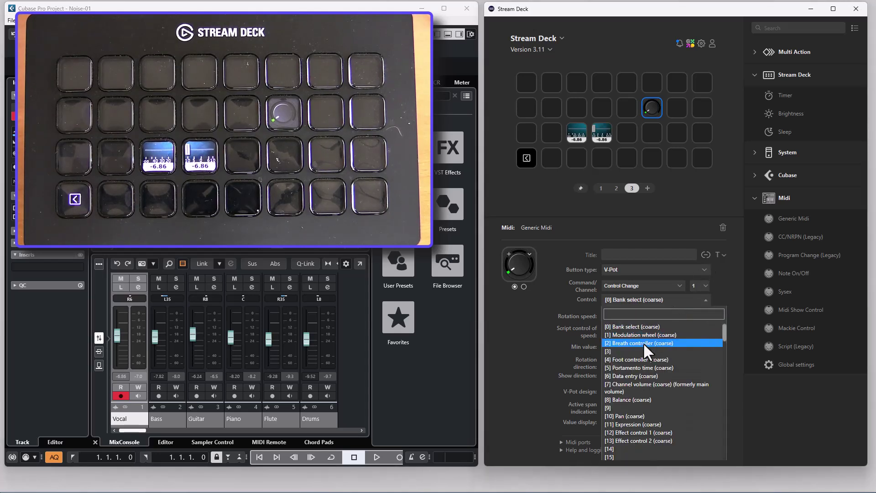
pyautogui.click(643, 343)
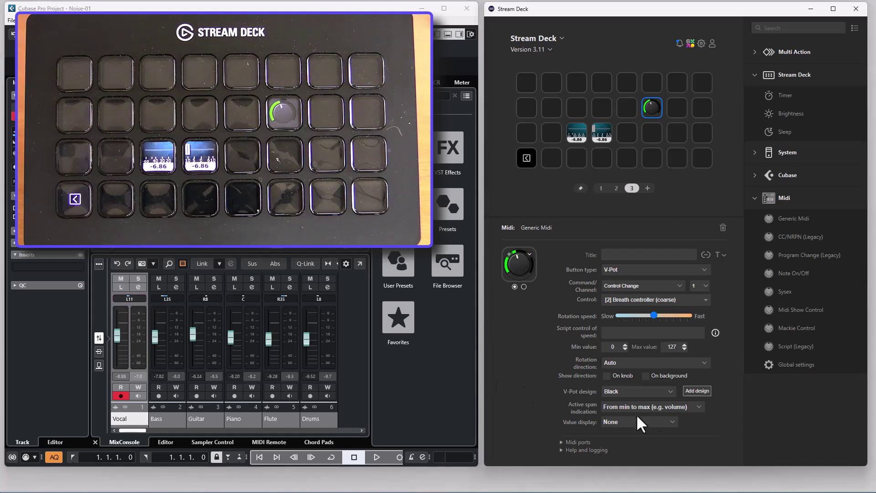
pyautogui.click(666, 406)
pyautogui.click(642, 436)
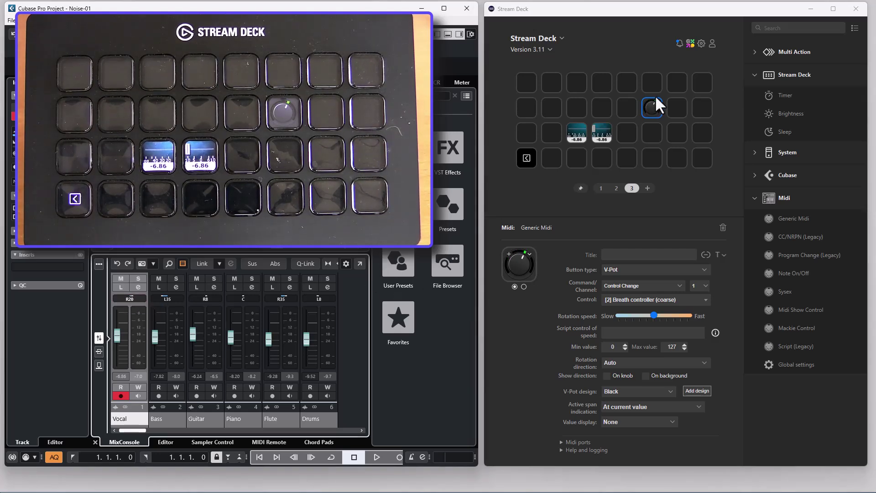
# Copy the knob key into the empty slot to its right and switch the V-Pot design to Blue
pyautogui.rightClick(652, 108)
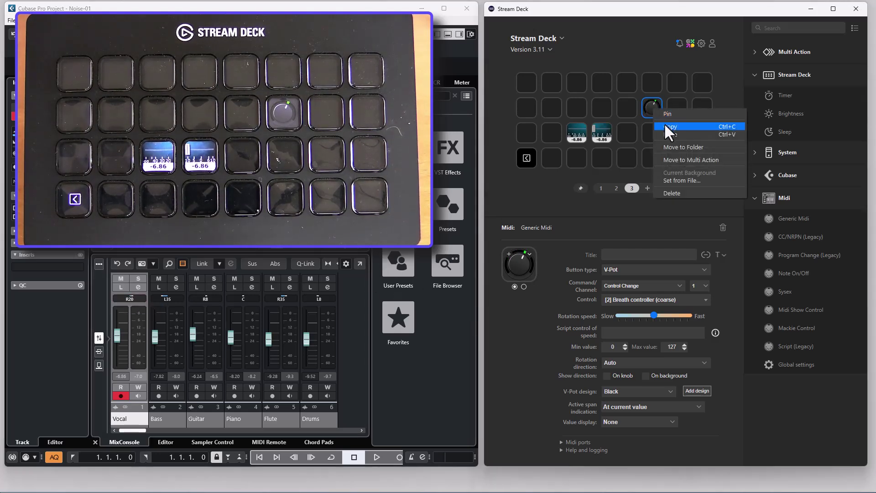
pyautogui.click(674, 108)
pyautogui.rightClick(676, 110)
pyautogui.click(694, 115)
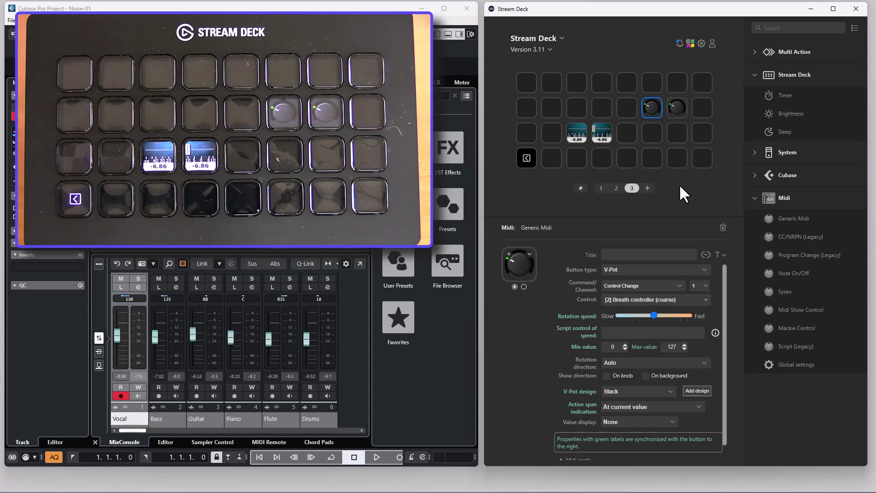
pyautogui.click(645, 388)
pyautogui.click(636, 415)
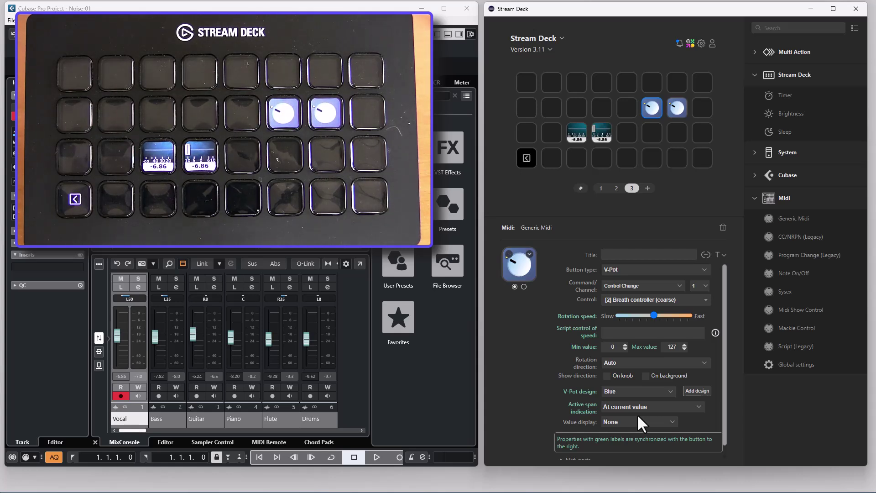
# Delete the duplicate second knob key and set Rotation direction to Both ways
pyautogui.rightClick(678, 109)
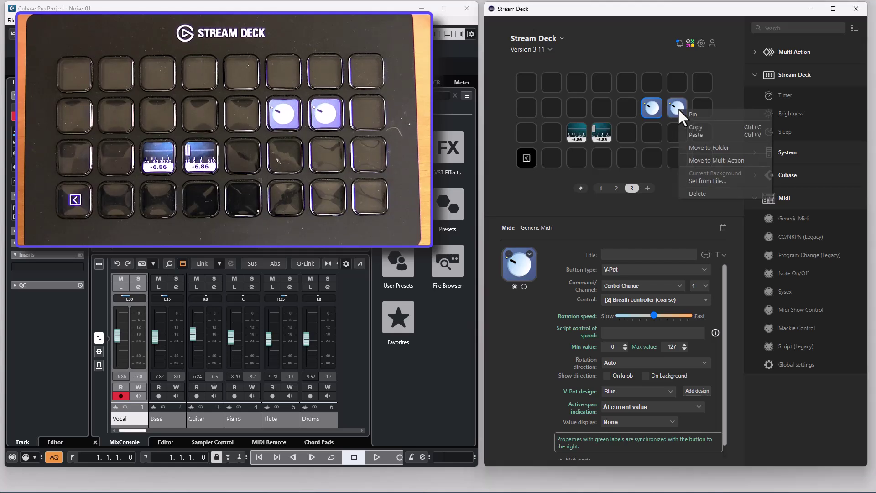
pyautogui.click(702, 193)
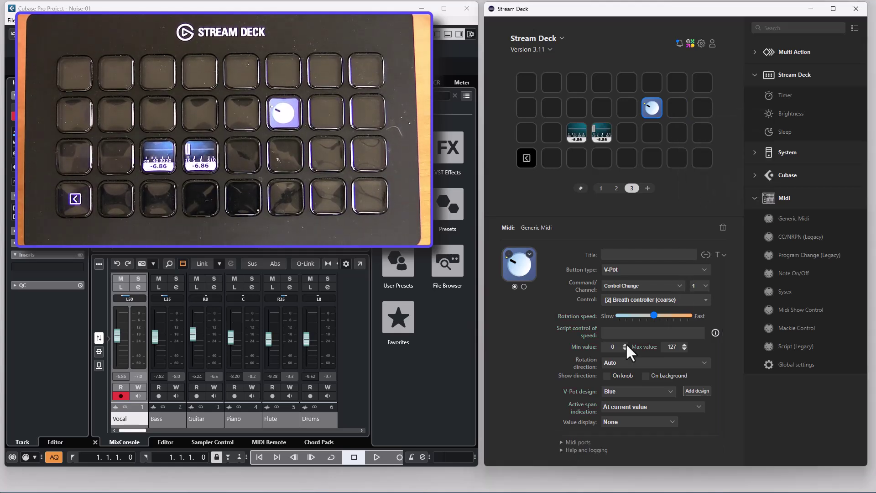
pyautogui.click(629, 360)
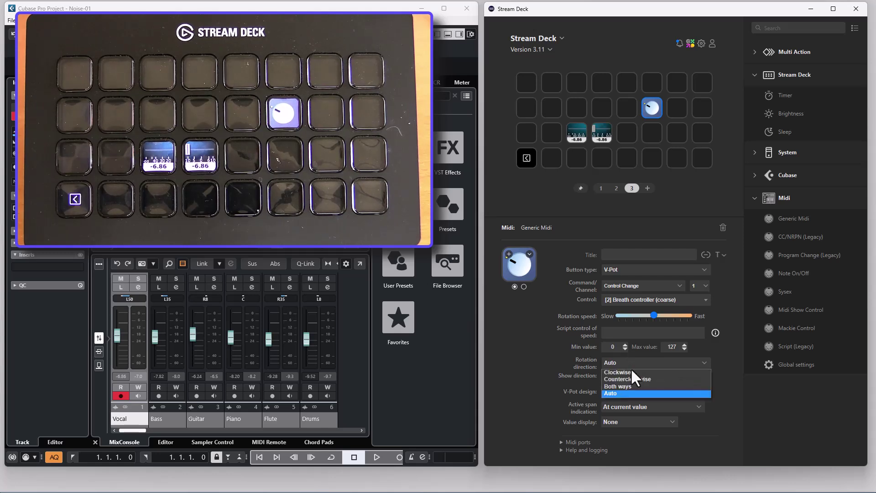
pyautogui.click(627, 386)
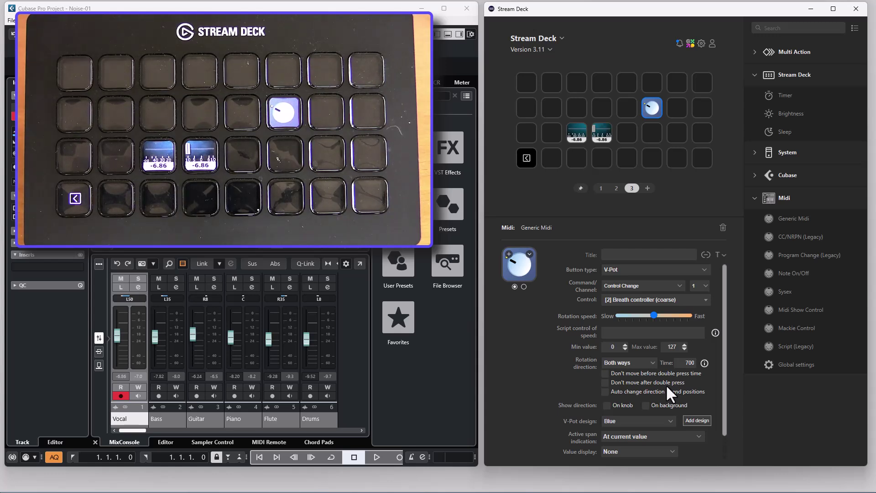
# Enable Don't move before double press time and Don't move after double press
pyautogui.click(607, 373)
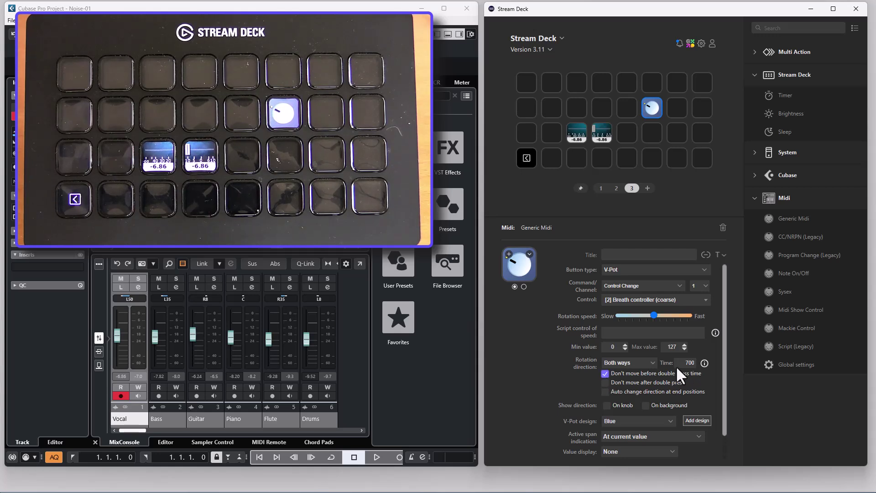
pyautogui.click(605, 382)
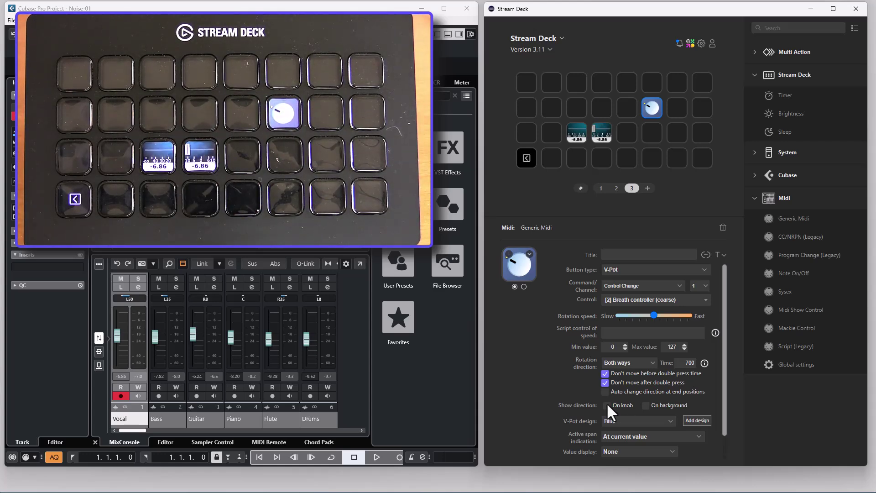
# Enable Show direction On background and Auto change direction at end positions
pyautogui.click(646, 406)
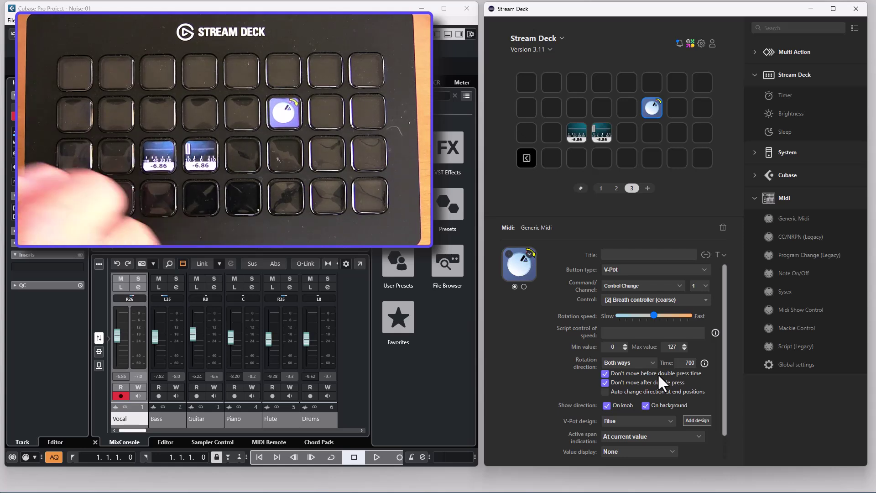
pyautogui.click(605, 391)
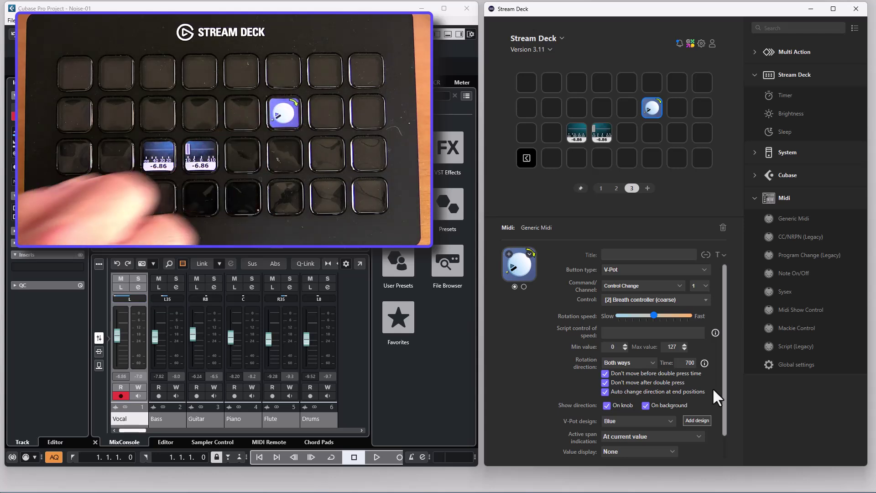
# Set Button type to Scrub wheel: Breath controller 127 clockwise, Bank select 0 counterclockwise
pyautogui.click(642, 268)
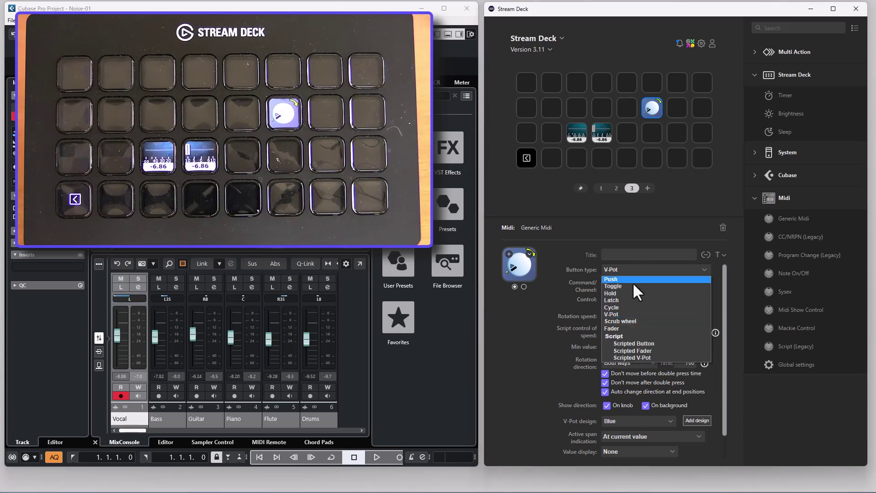
pyautogui.click(632, 321)
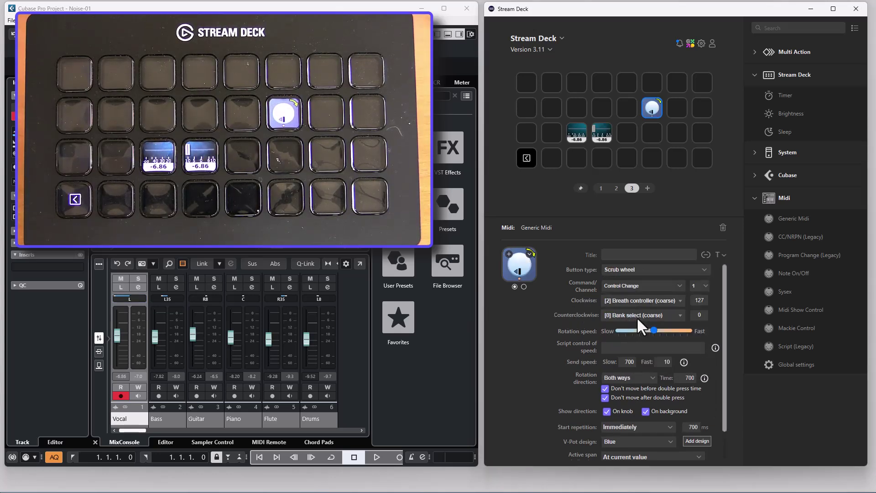